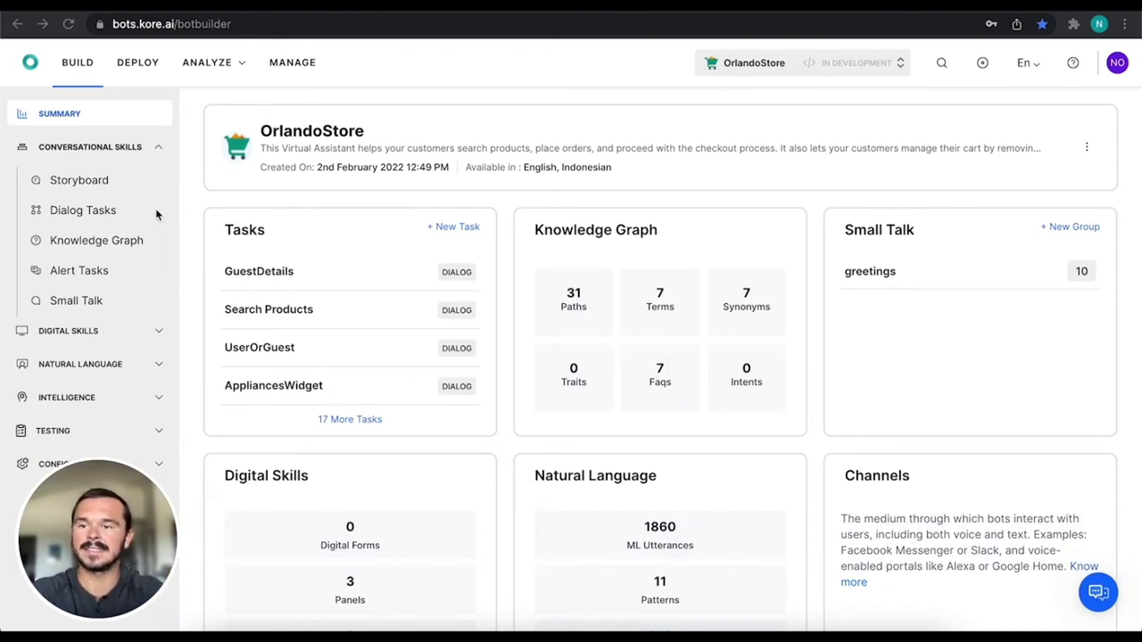
# - Open the Search Products dialog task and open the properties of its Name entity
pyautogui.click(107, 215)
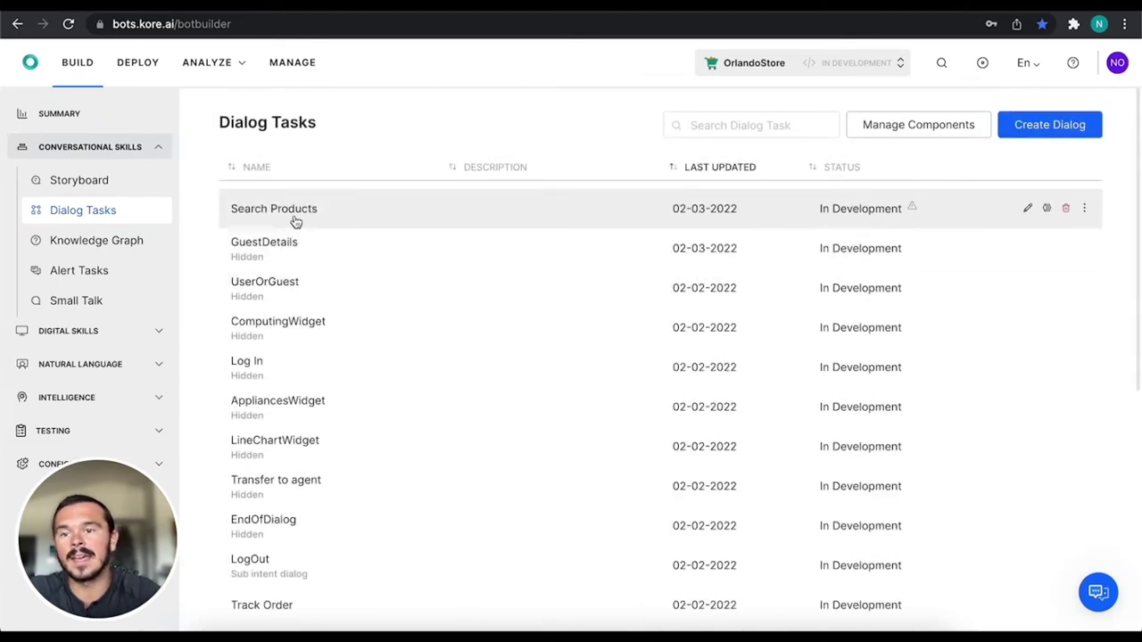
pyautogui.click(296, 219)
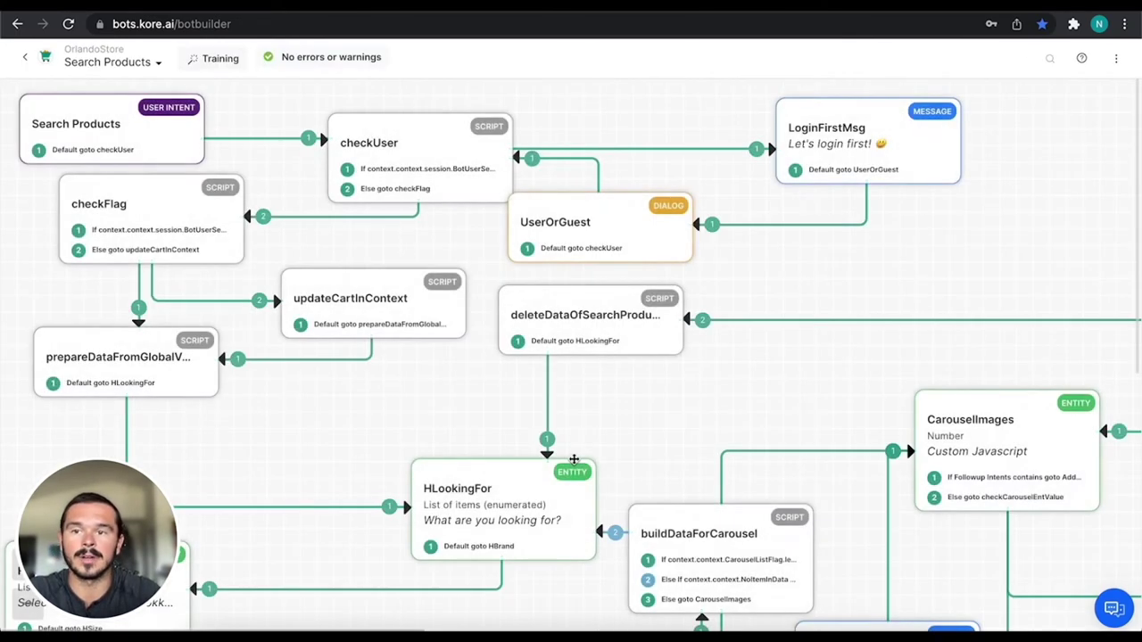
pyautogui.hscroll(4, 260, 285)
pyautogui.scroll(-2, 260, 285)
pyautogui.hscroll(2, 574, 459)
pyautogui.scroll(-4, 574, 459)
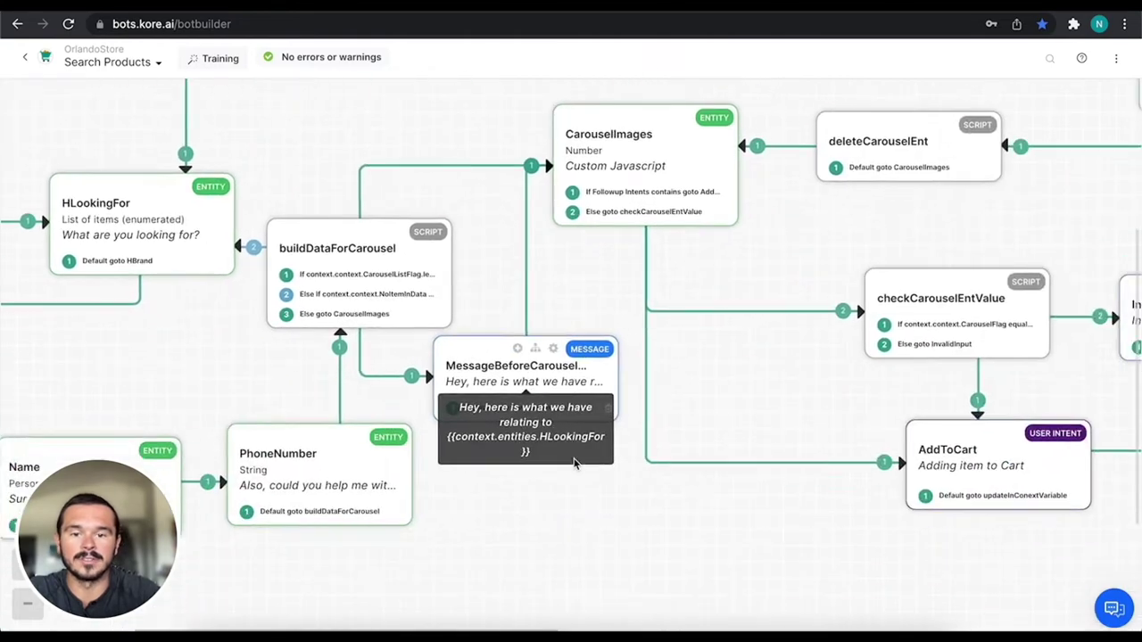
pyautogui.hscroll(-3, 573, 459)
pyautogui.scroll(4, 573, 459)
pyautogui.scroll(-2, 574, 459)
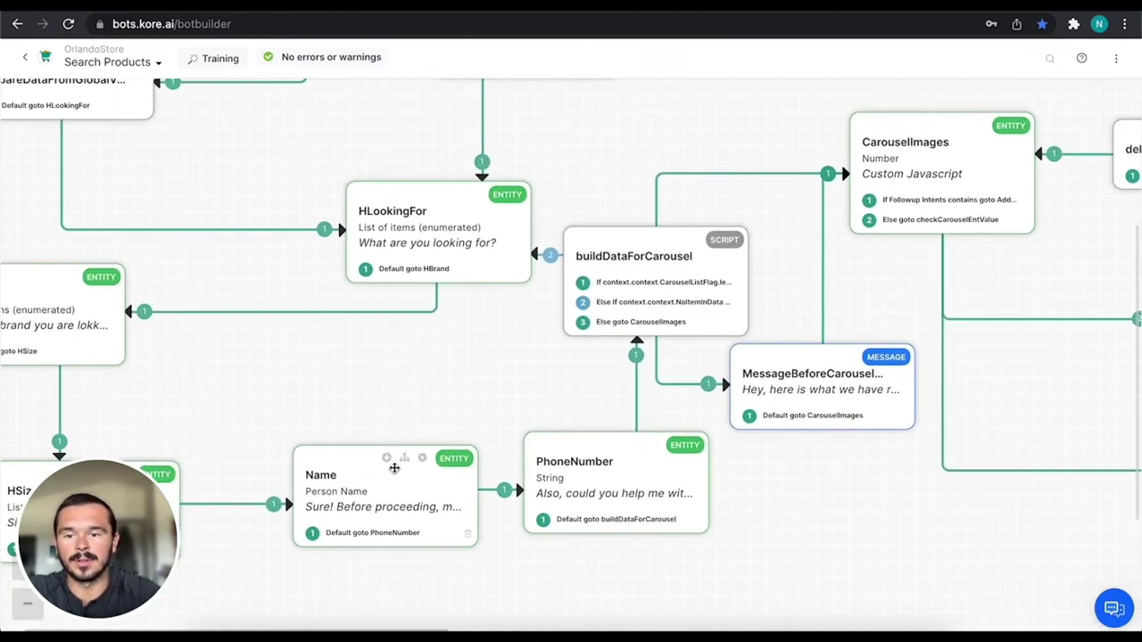
pyautogui.click(391, 465)
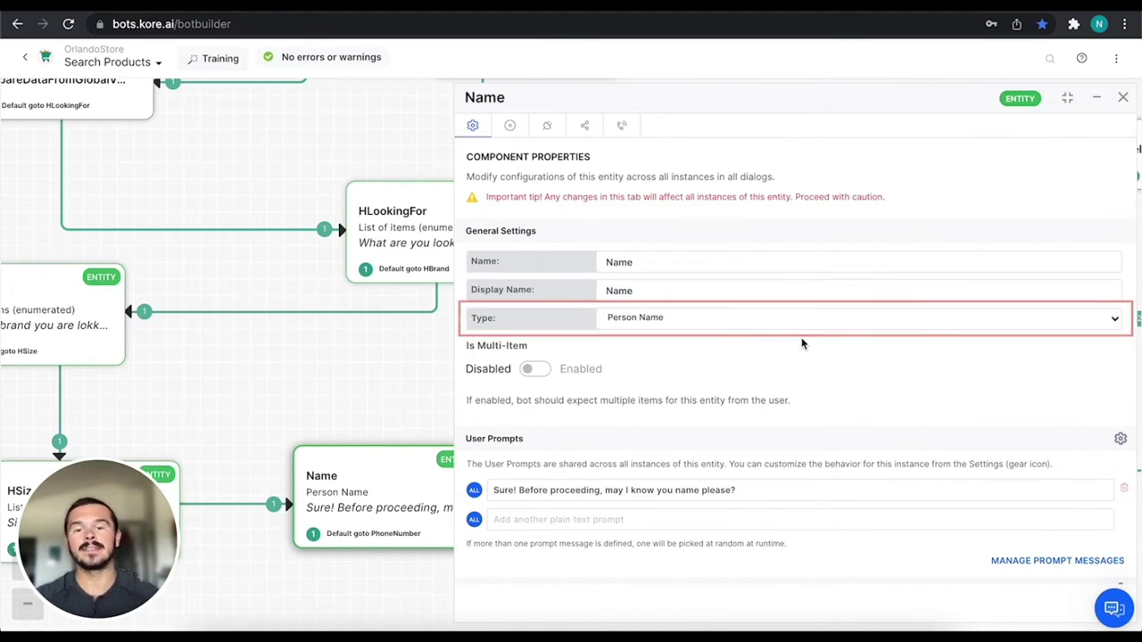
# - Change the Name entity's type to Custom and confirm the change
pyautogui.click(751, 325)
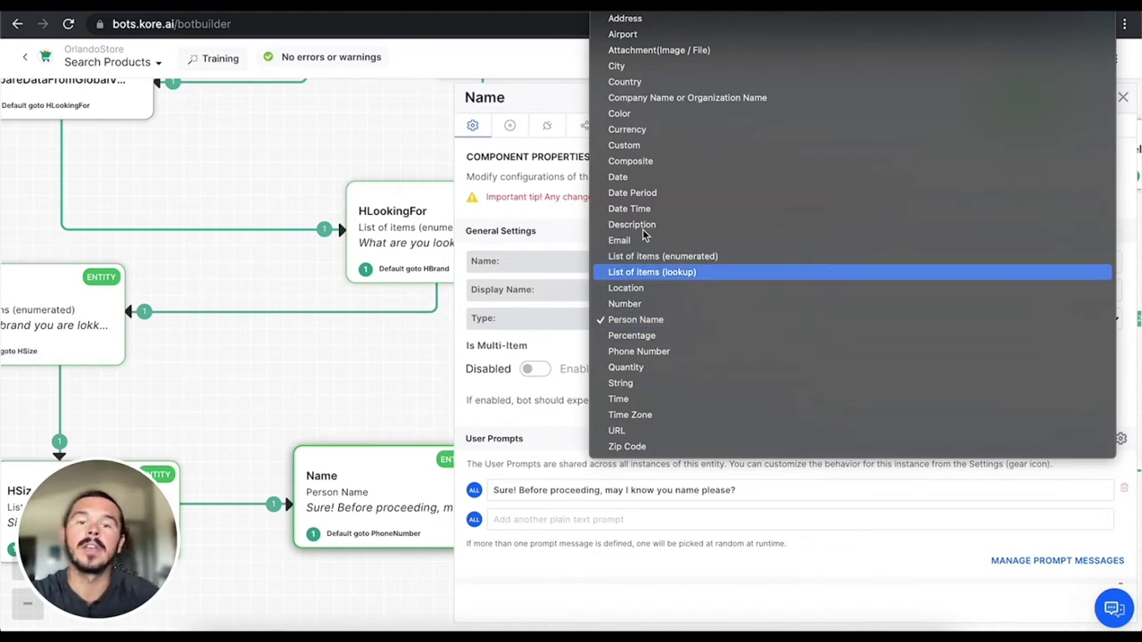
pyautogui.click(624, 147)
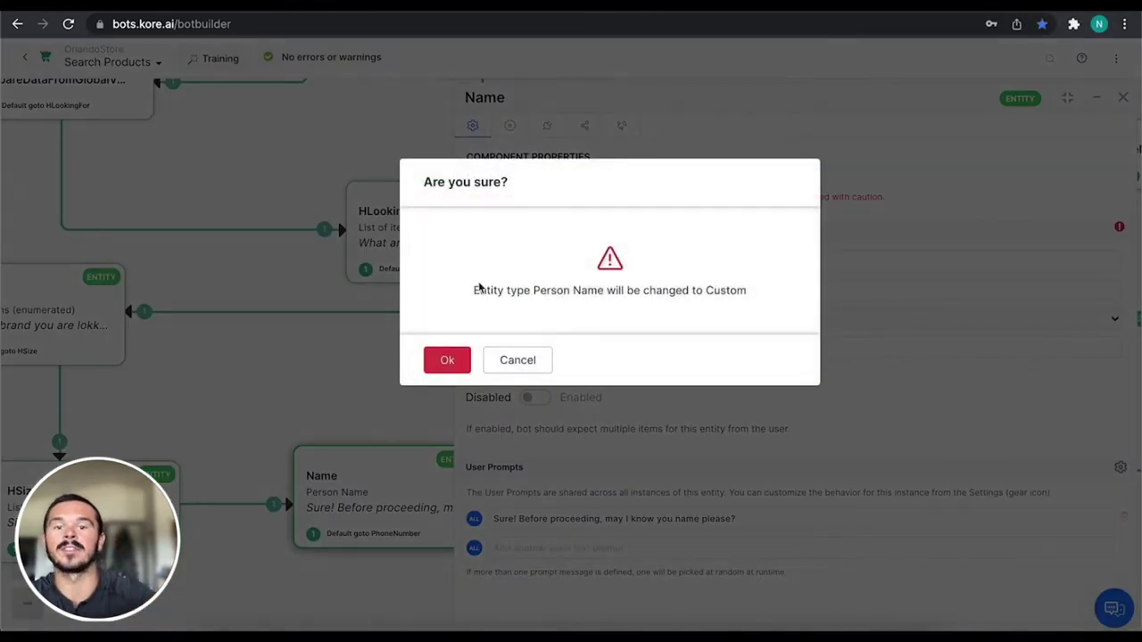
pyautogui.click(447, 364)
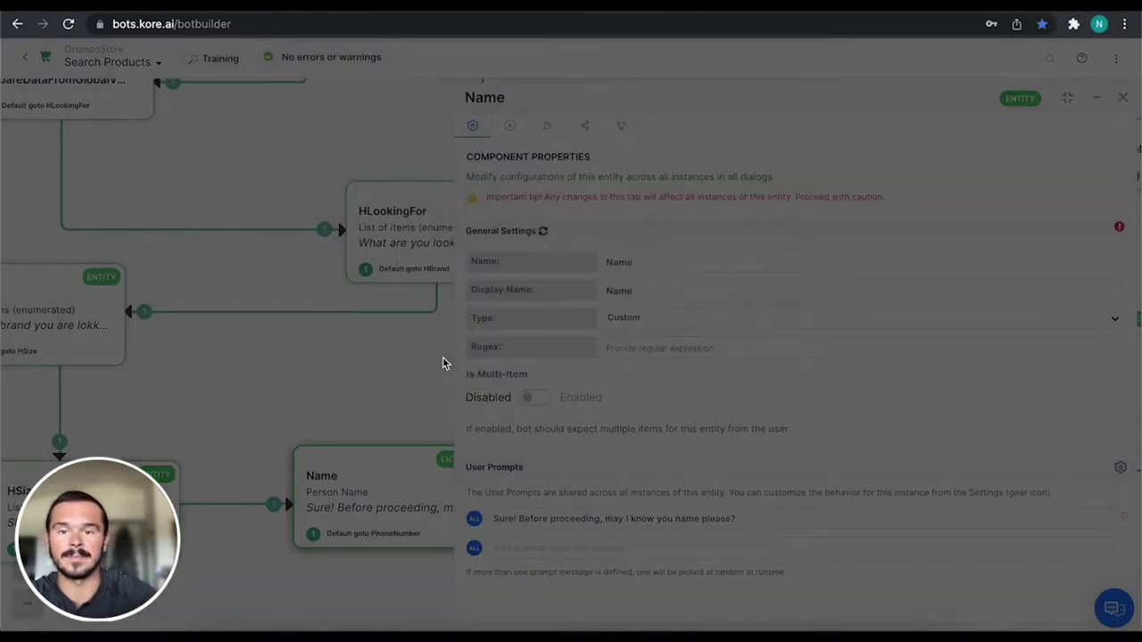
# - Enter the regular expression /KO(\d{4})/ for the Name entity and enable its Is Multi-Item option
pyautogui.click(642, 348)
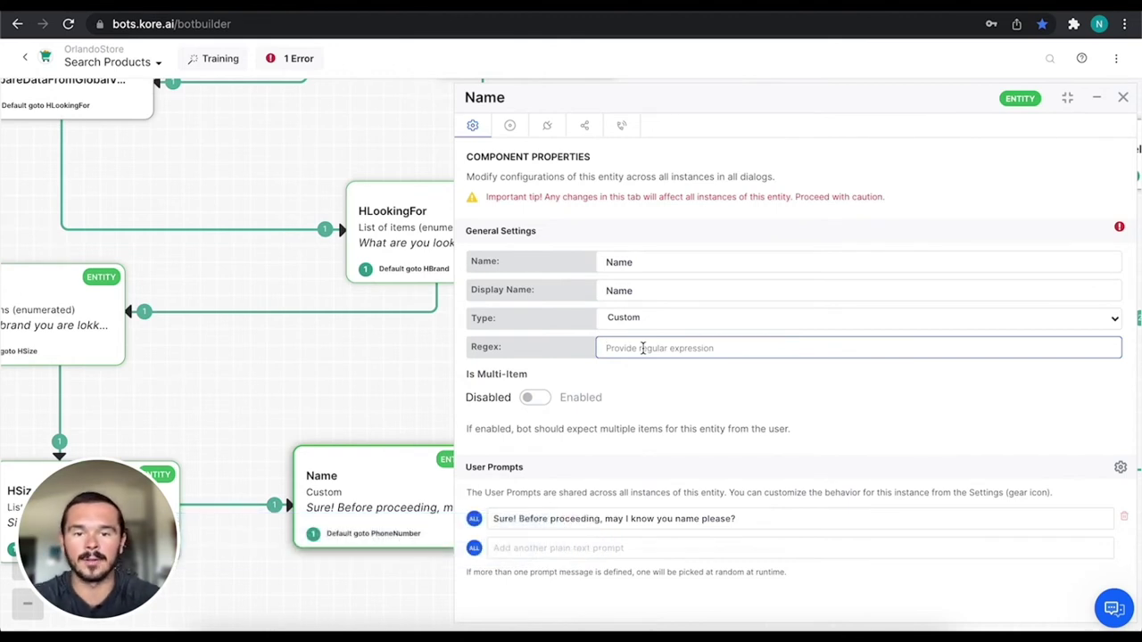
pyautogui.write('/KO')
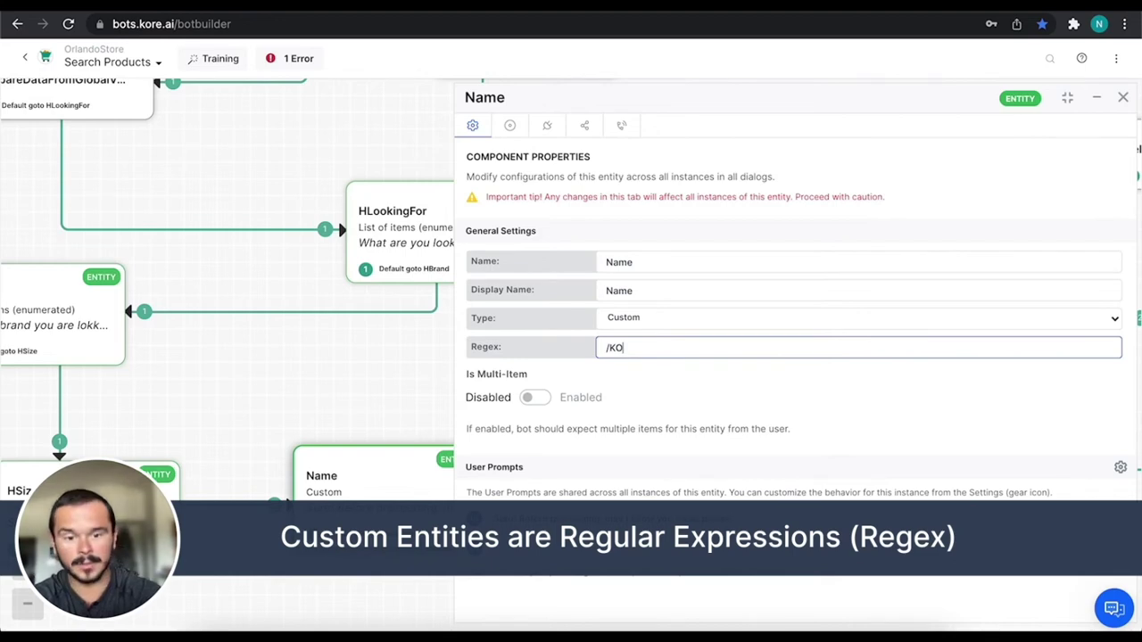
pyautogui.write('(')
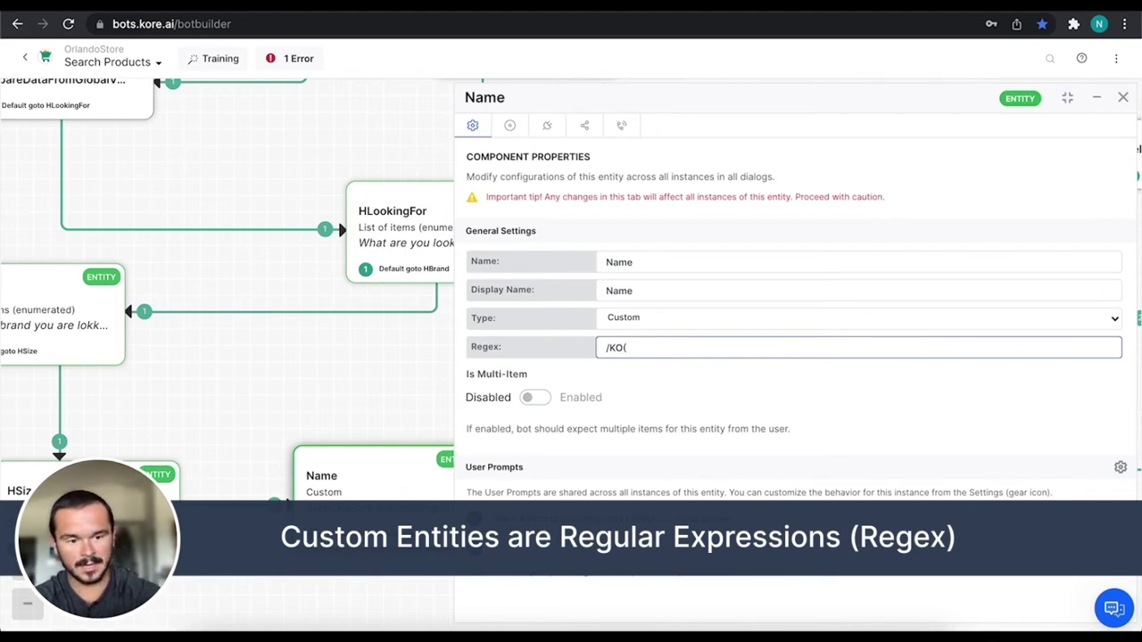
pyautogui.write('\\d')
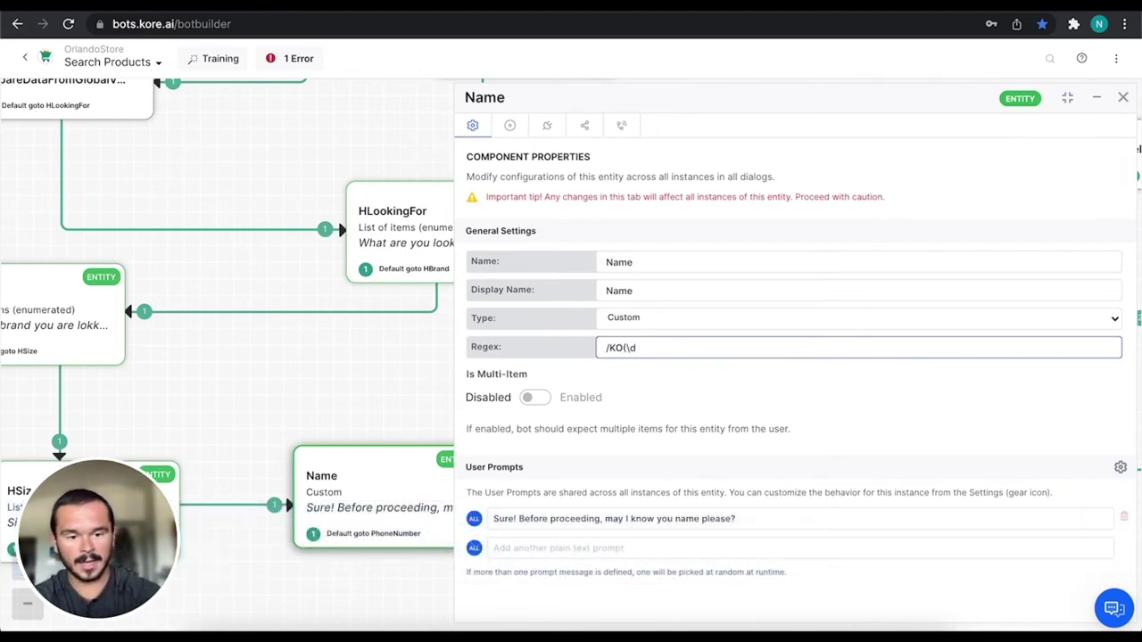
pyautogui.write('{4}')
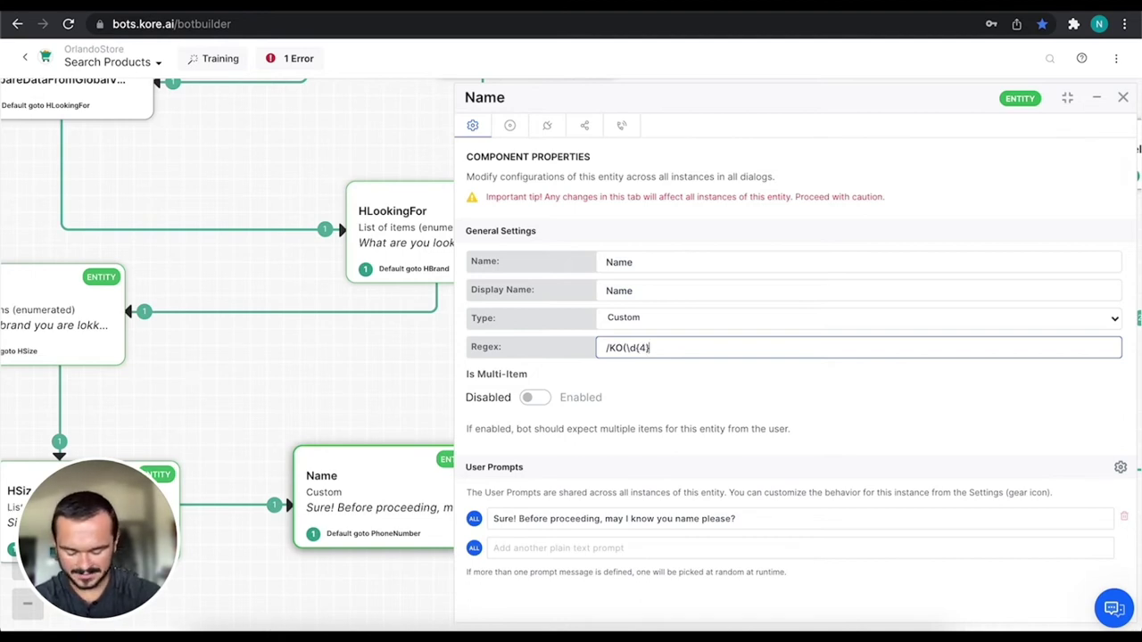
pyautogui.write(')')
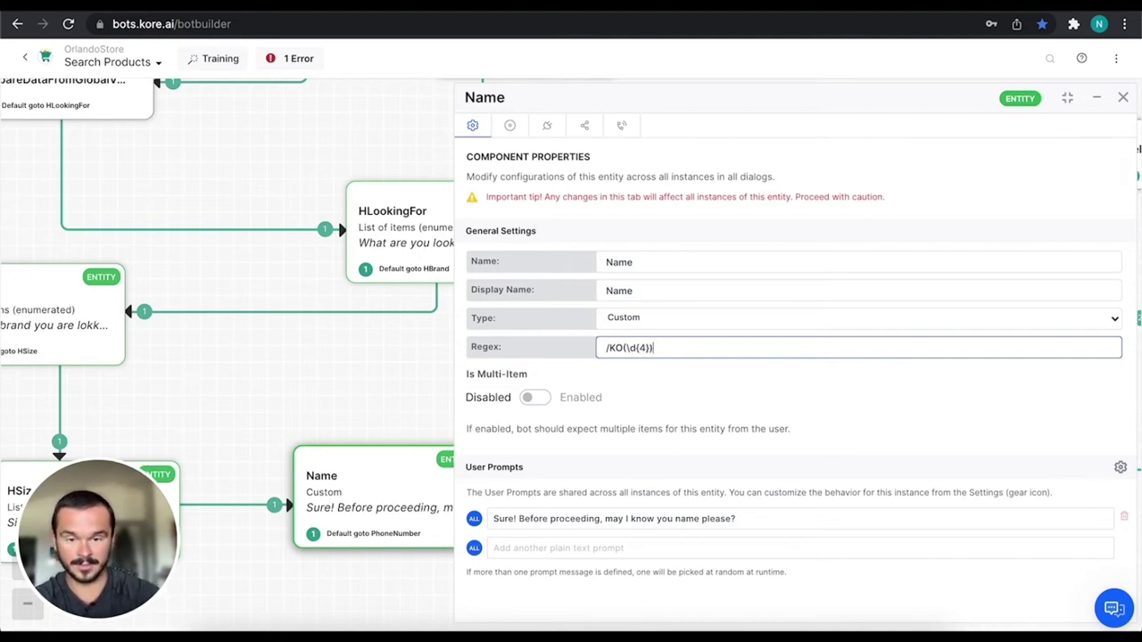
pyautogui.write('/')
pyautogui.click(779, 395)
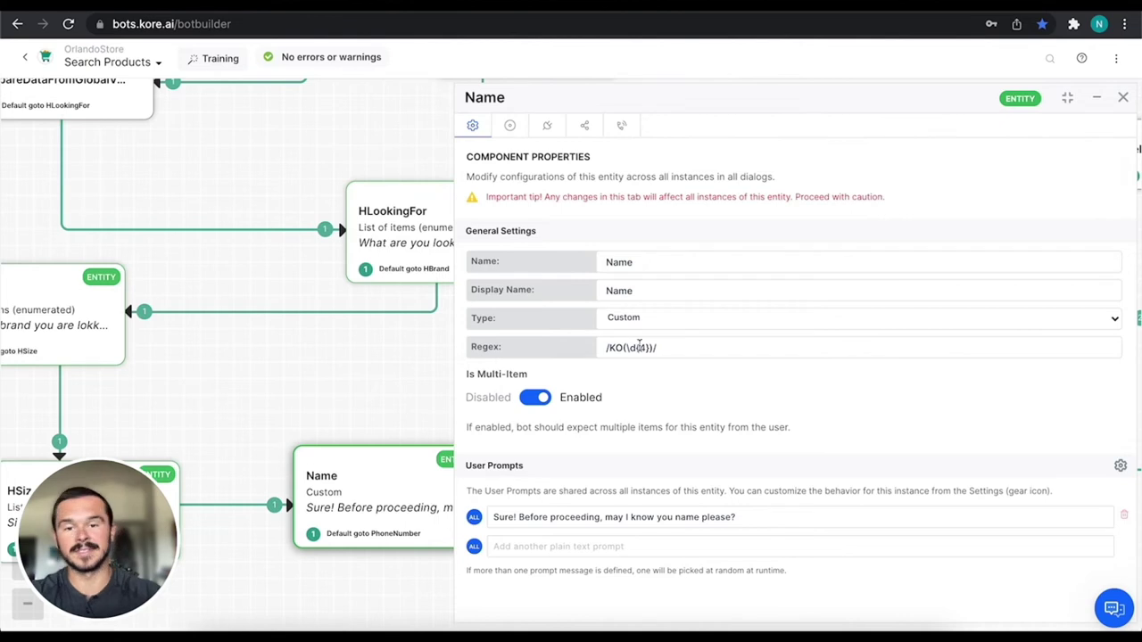
# - Change the Name entity's type to List of items (enumerated), confirm it, and open the list setup
pyautogui.click(646, 322)
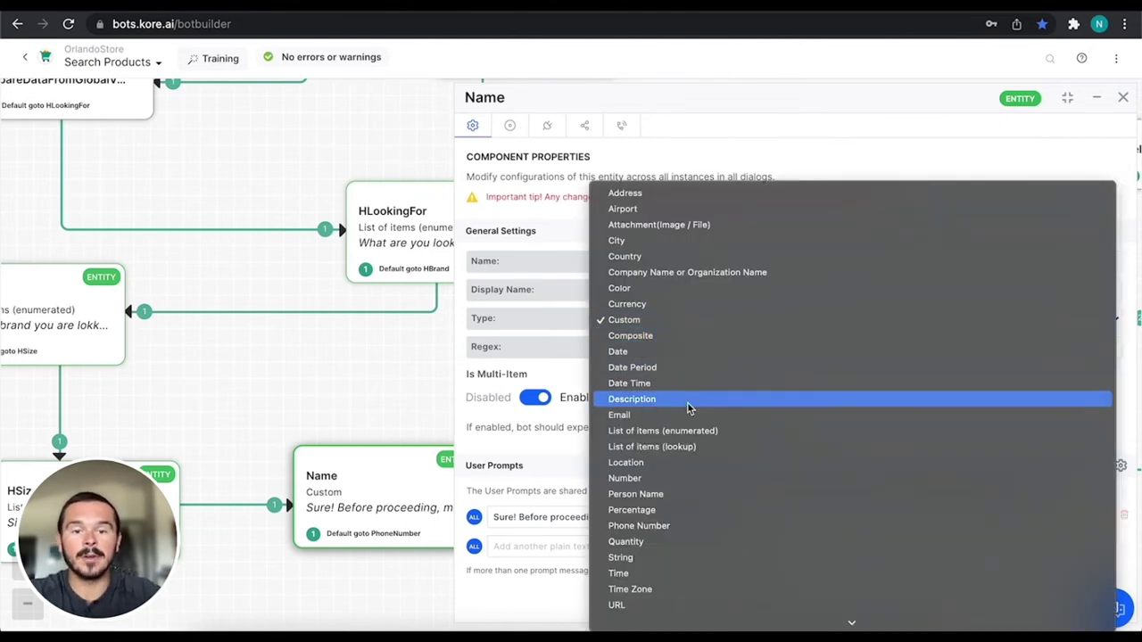
pyautogui.click(703, 434)
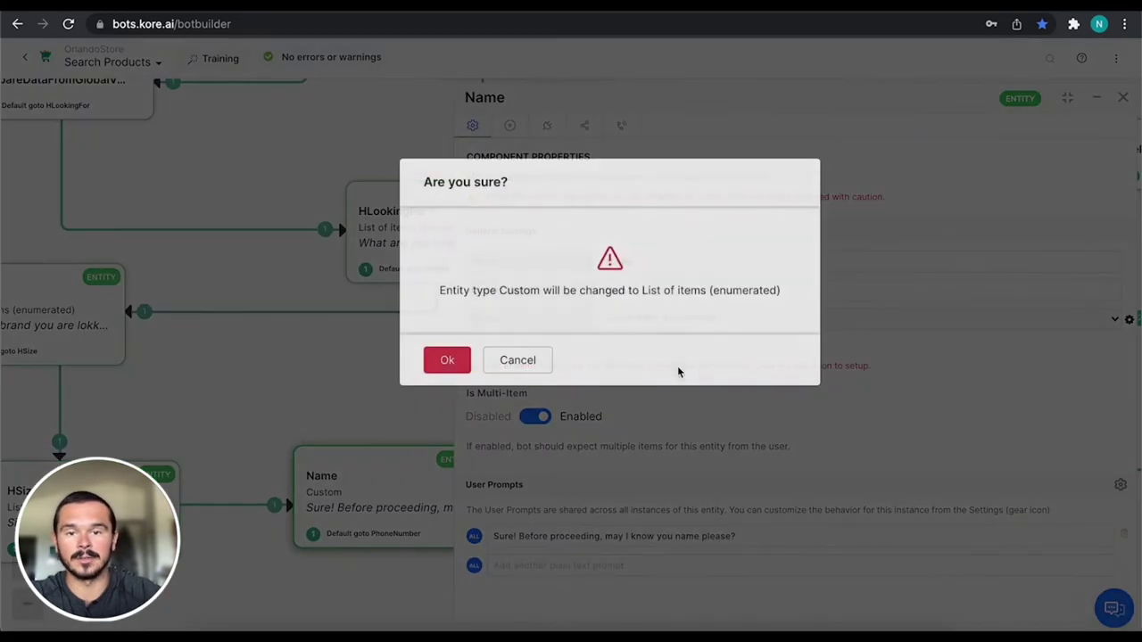
pyautogui.click(445, 362)
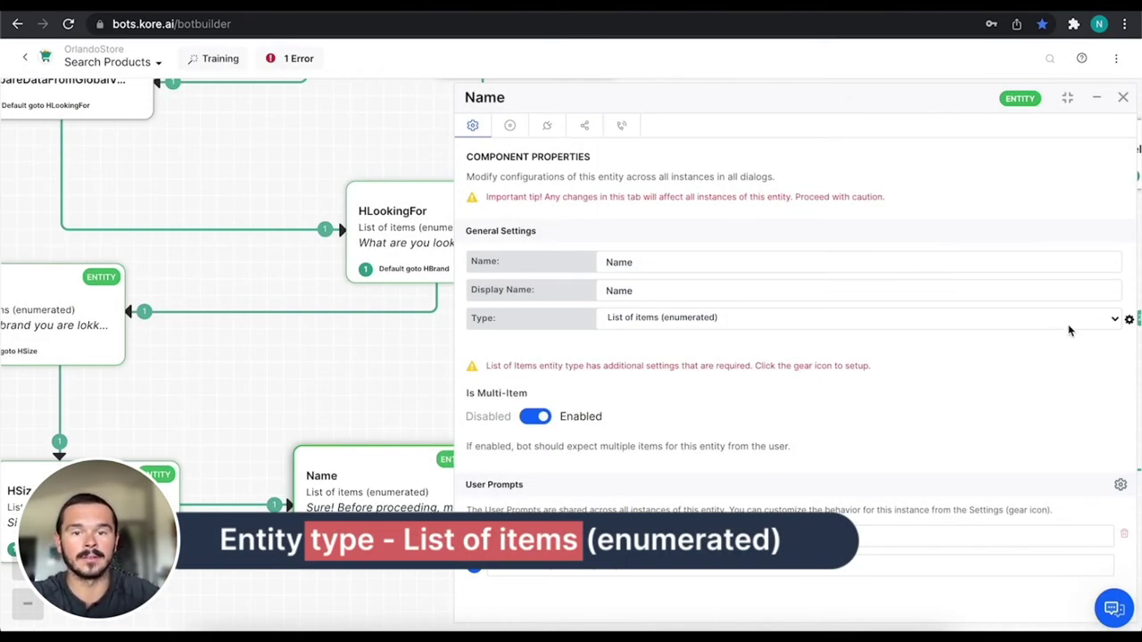
pyautogui.click(1129, 321)
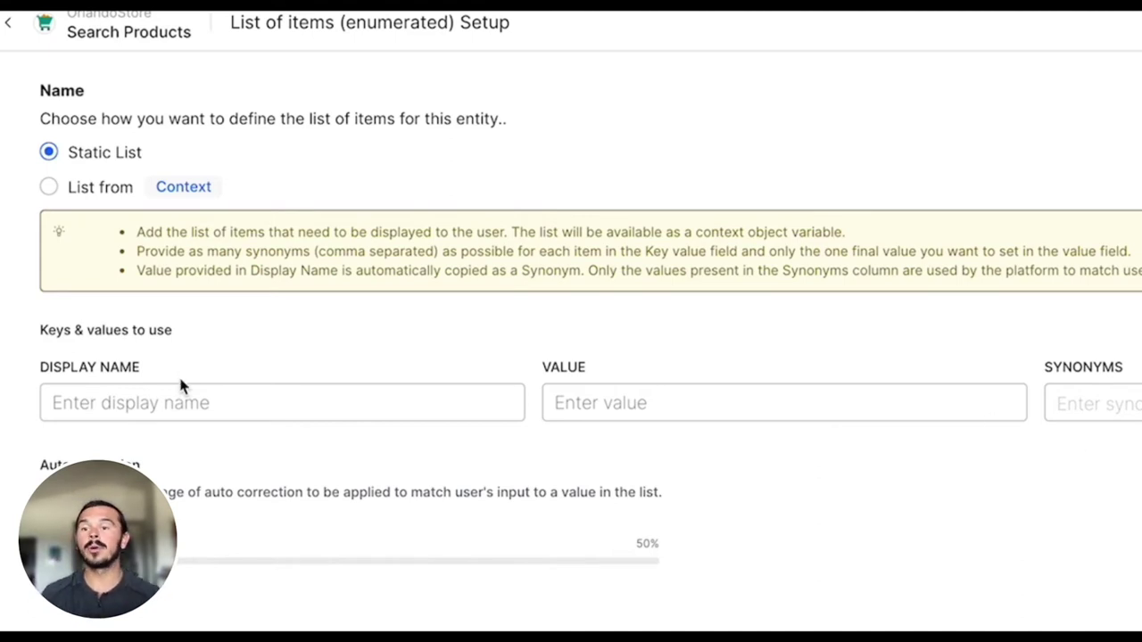
# - Preview the settings for defining the list from Context and return the item source to Static List
pyautogui.click(49, 187)
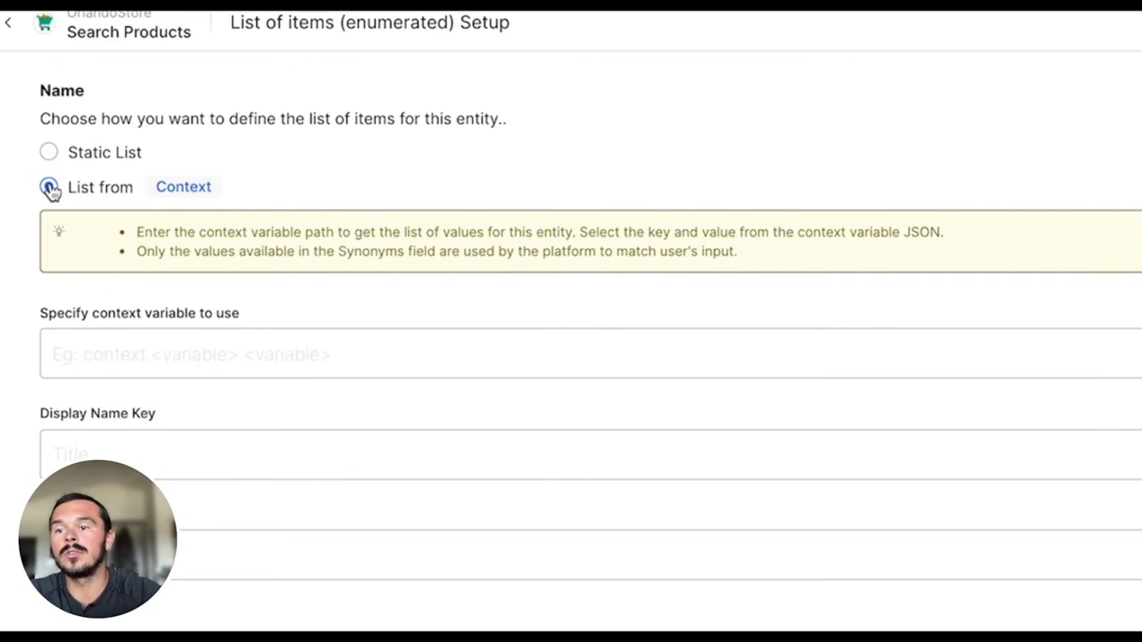
pyautogui.scroll(-1, 47, 327)
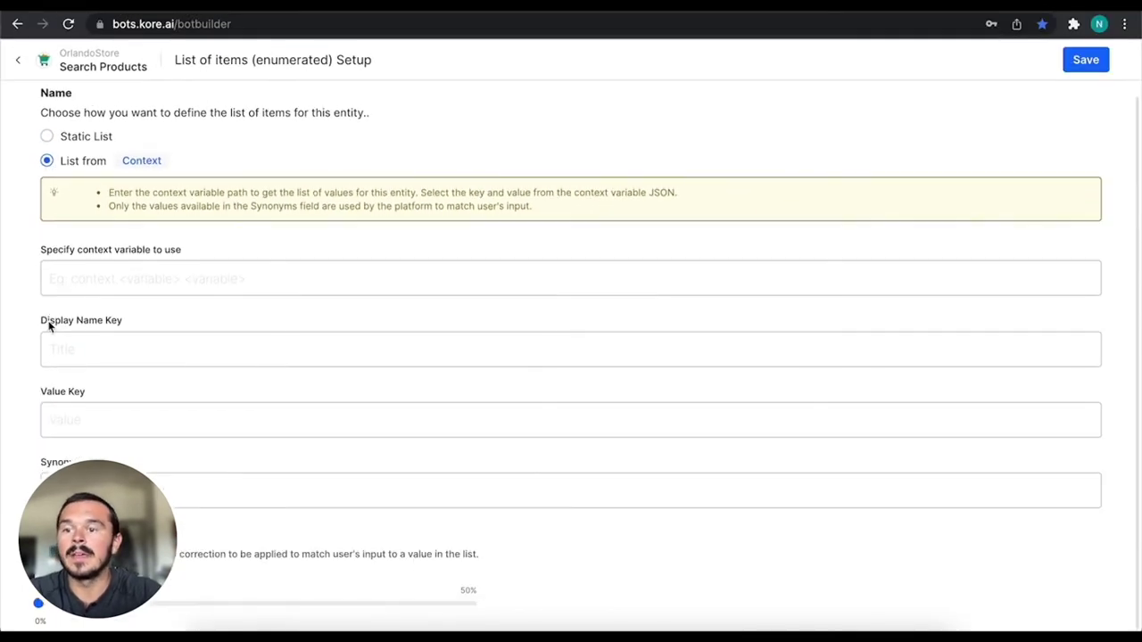
pyautogui.click(47, 136)
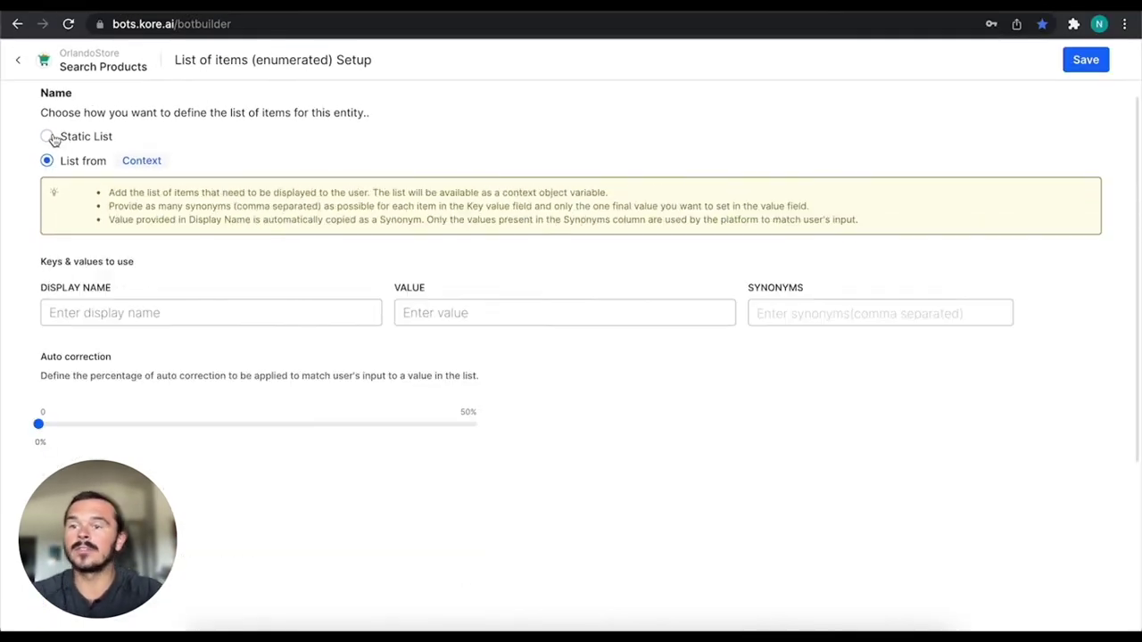
pyautogui.click(138, 304)
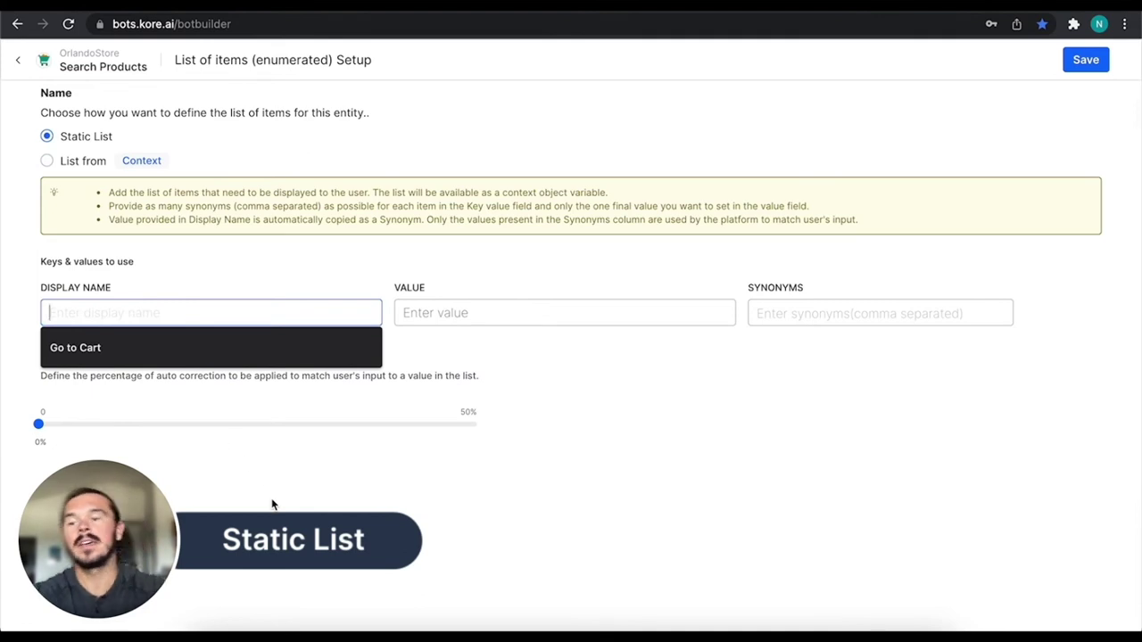
pyautogui.click(140, 284)
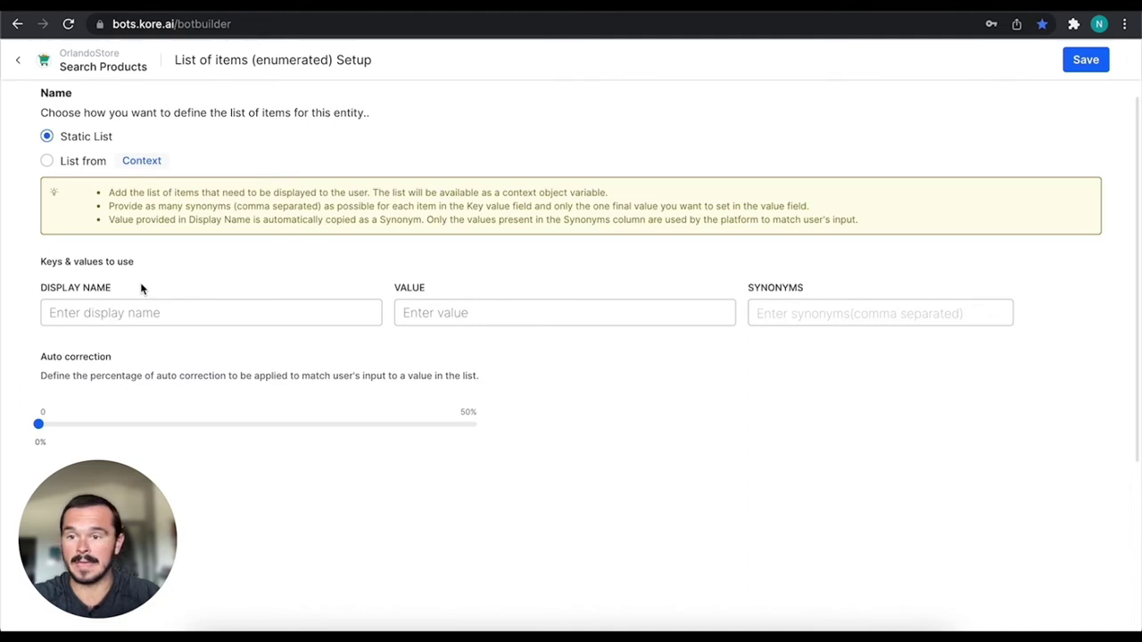
# - Add a first static list item with the display name "credit cards"
pyautogui.click(156, 313)
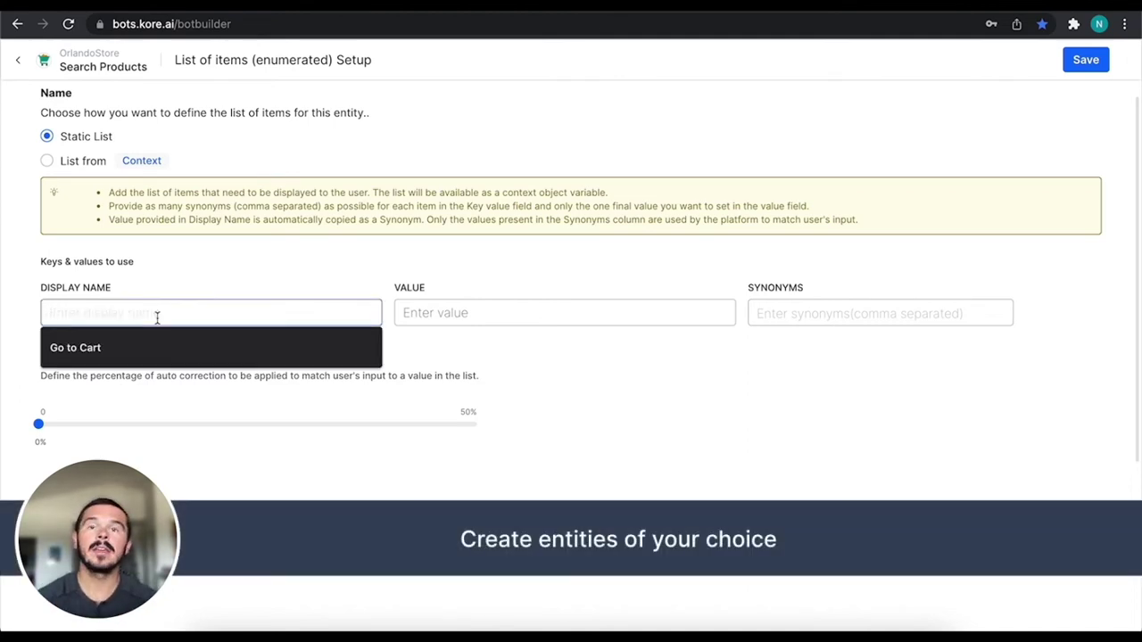
pyautogui.write('credi')
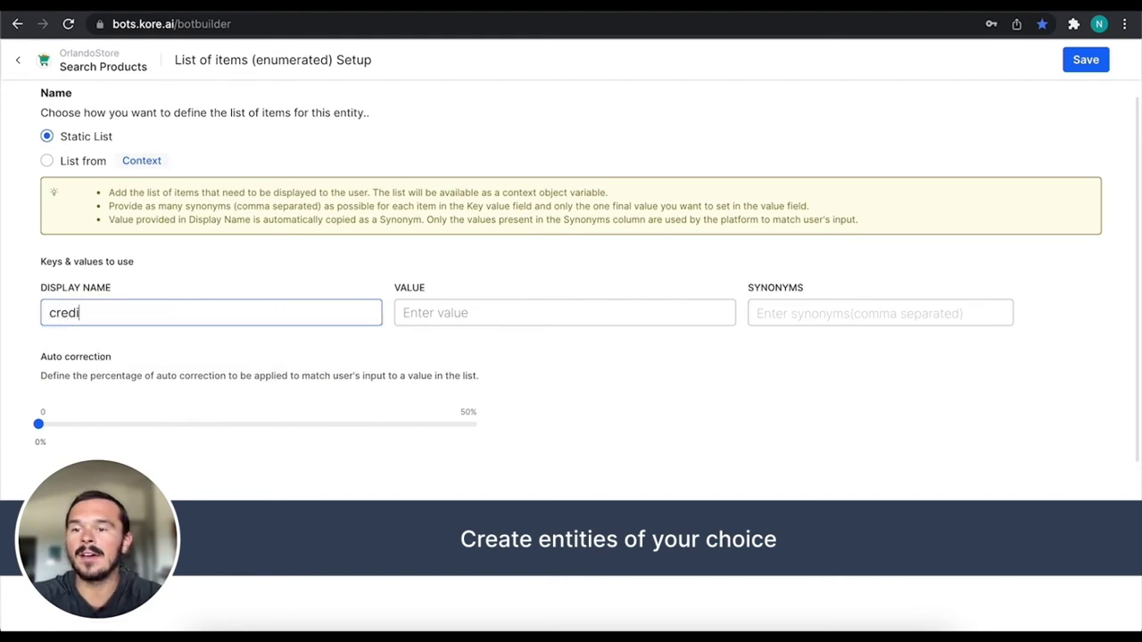
pyautogui.write('t cards')
pyautogui.press('Return')
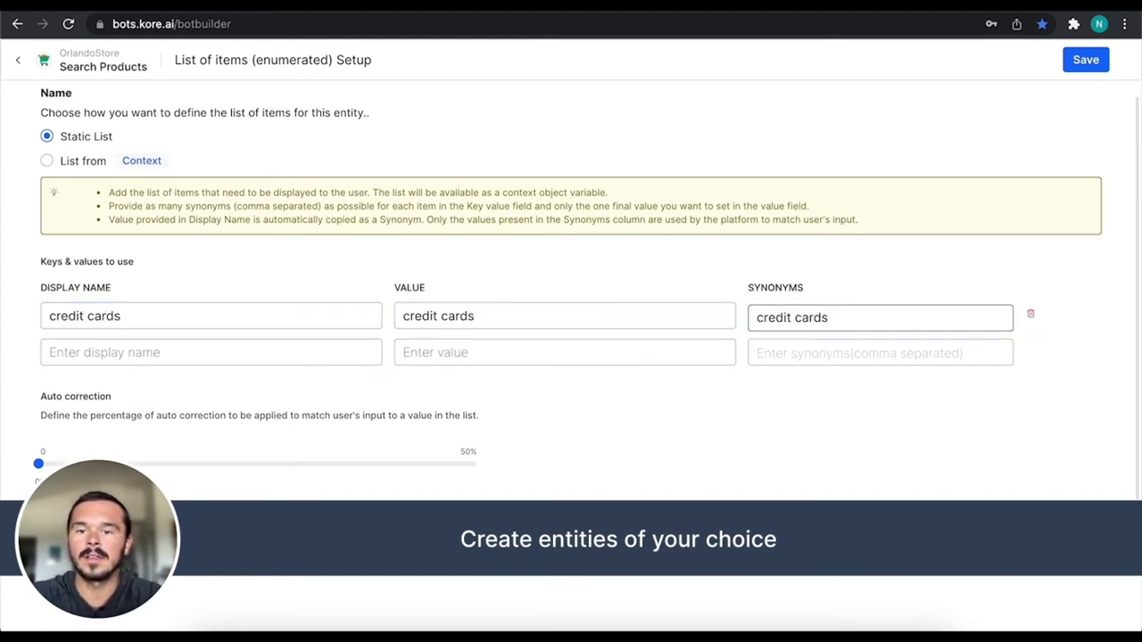
# - Change the first item's display name and value to the singular "credit card"
pyautogui.click(136, 314)
pyautogui.press('BackSpace')
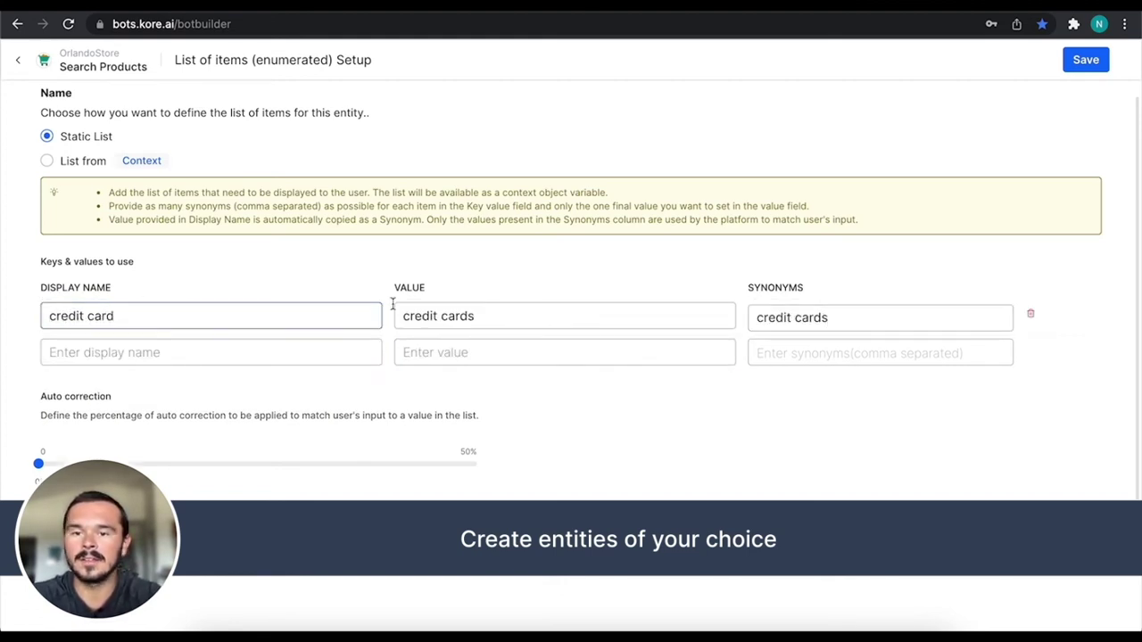
pyautogui.click(489, 321)
pyautogui.press('BackSpace')
# - Set the first item's synonyms to "credit card, cc, credit, charge card"
pyautogui.click(838, 319)
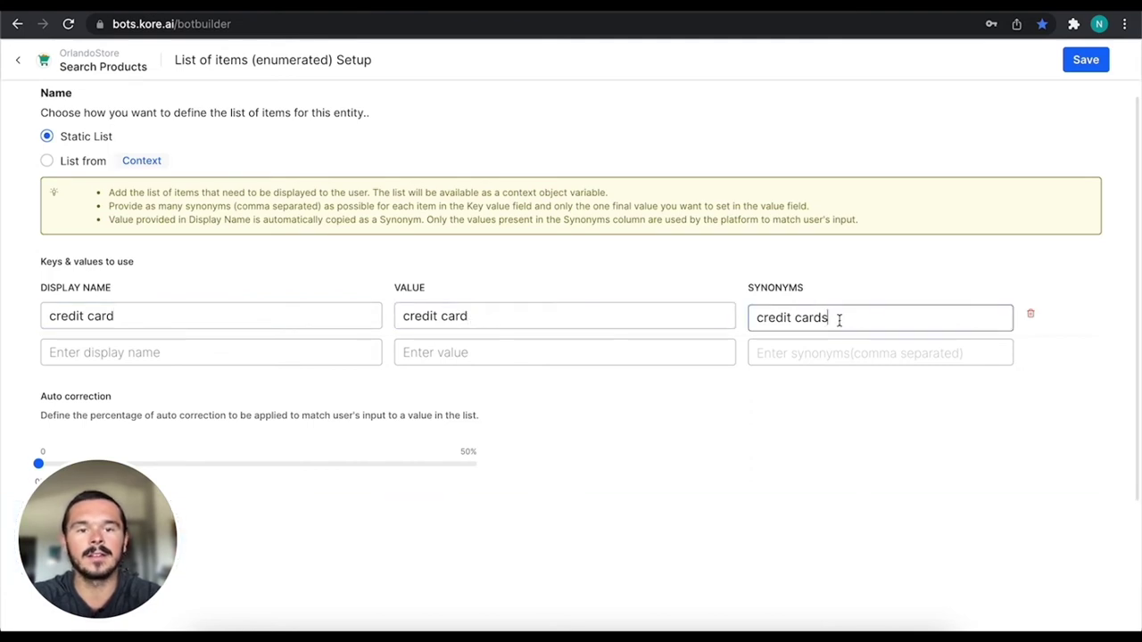
pyautogui.press('BackSpace')
pyautogui.write(', cc, credit,')
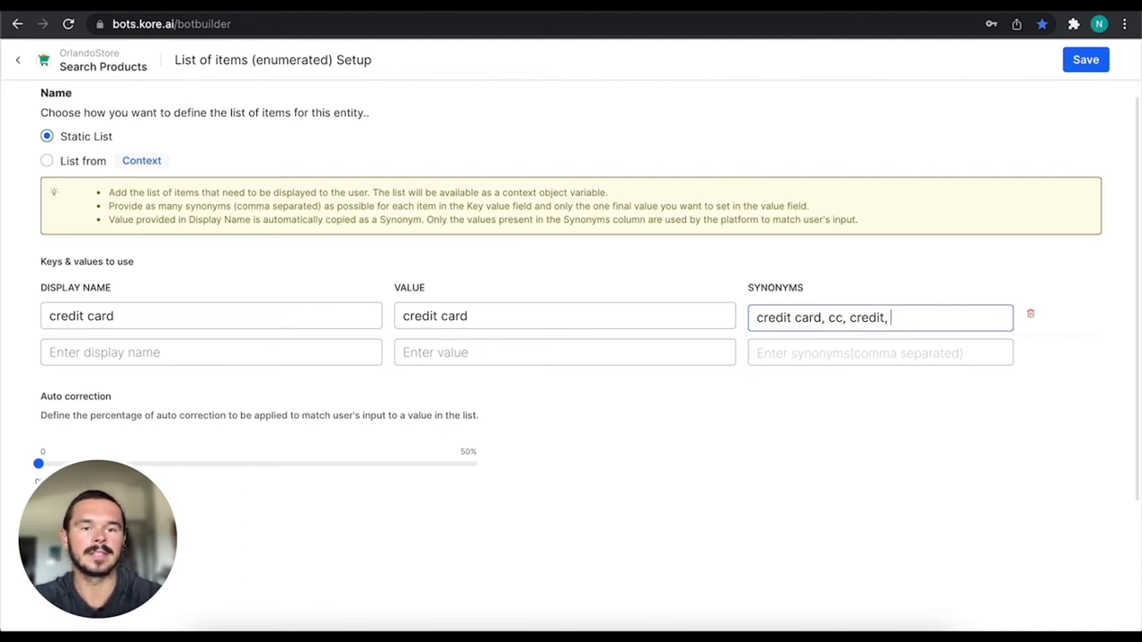
pyautogui.write('charge card')
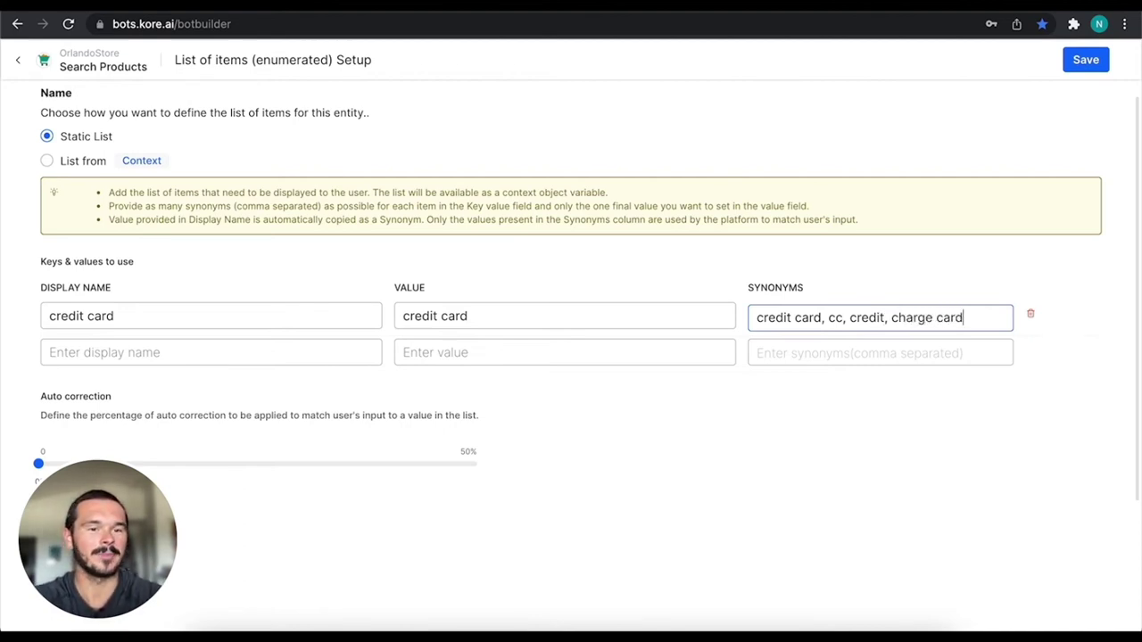
# - Add a second list item with display name and value "debit card" and the synonyms "debit card, checking card"
pyautogui.click(210, 352)
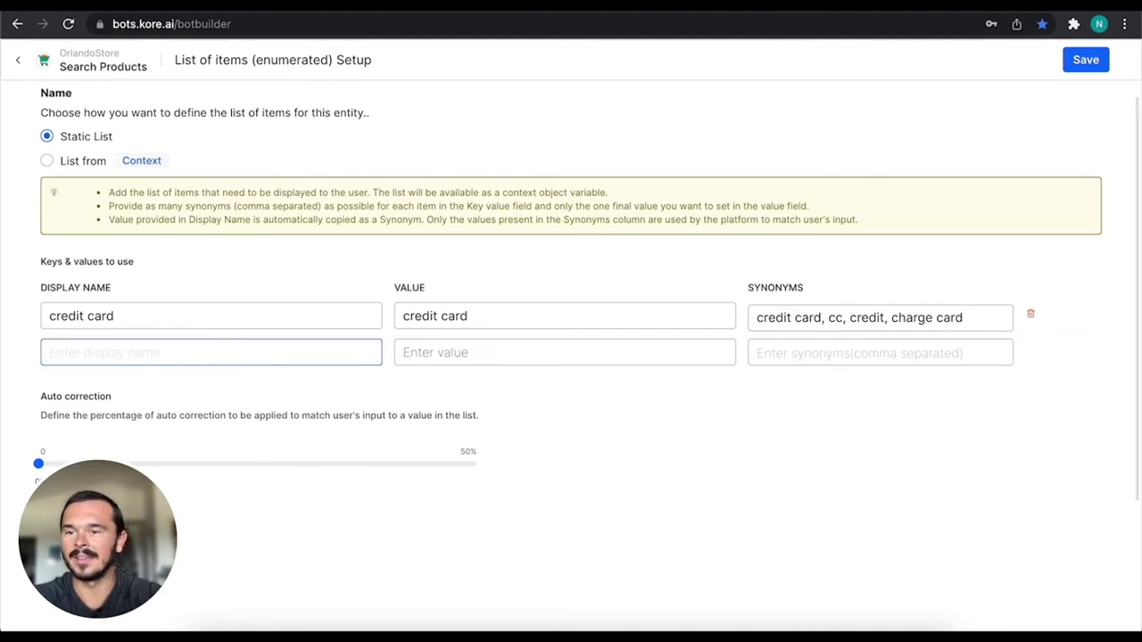
pyautogui.write('debit ')
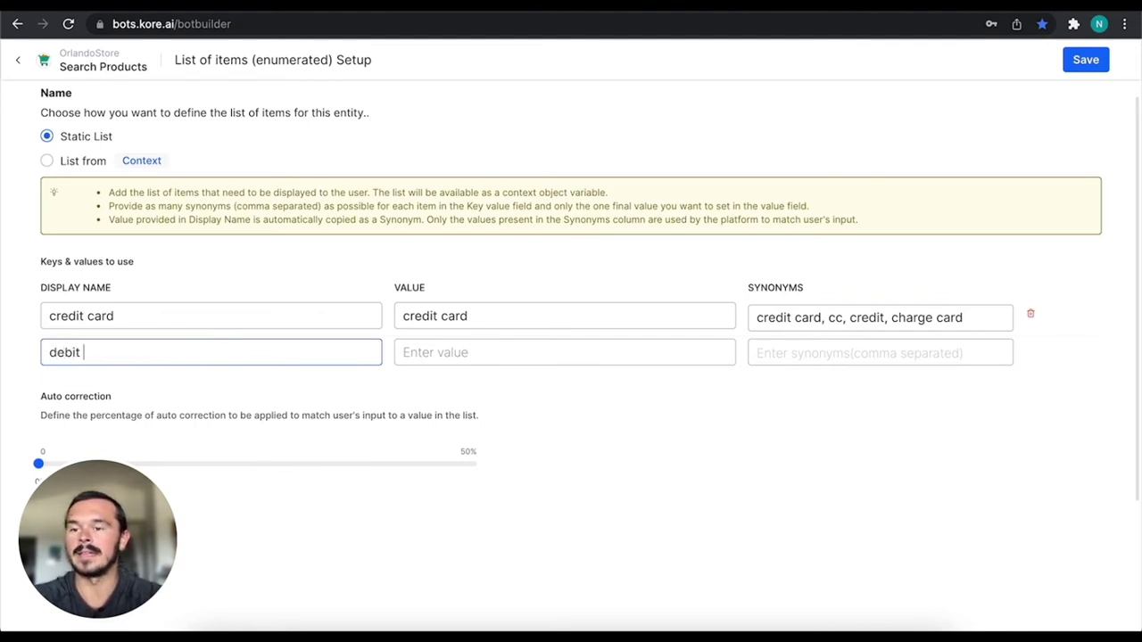
pyautogui.write('card')
pyautogui.press('Tab')
pyautogui.press('Tab')
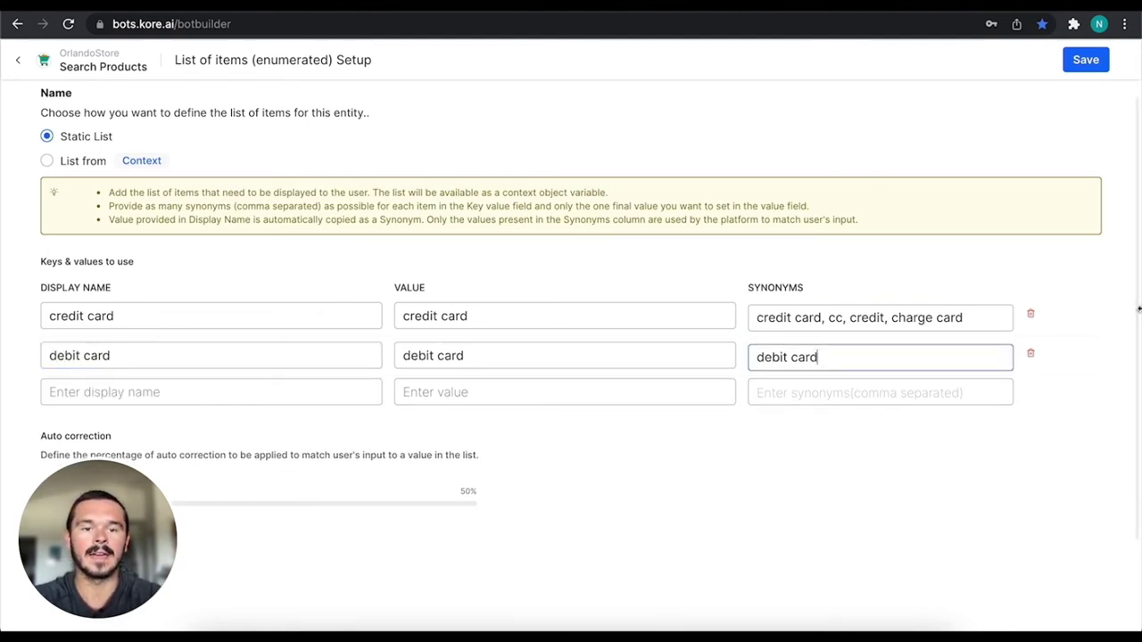
pyautogui.write(', ')
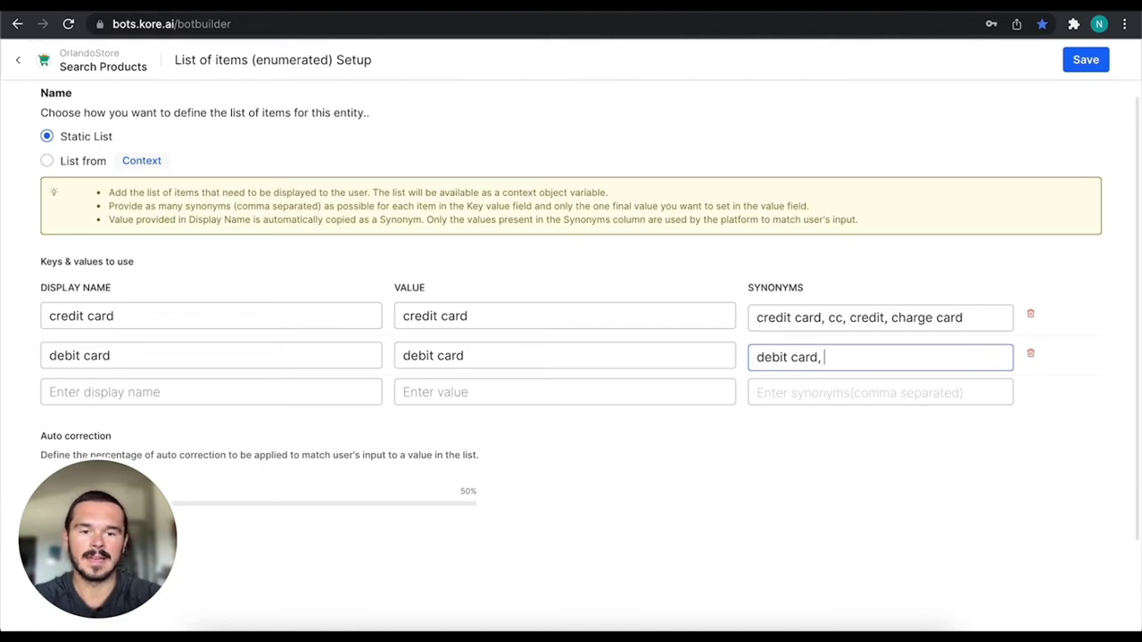
pyautogui.write('check')
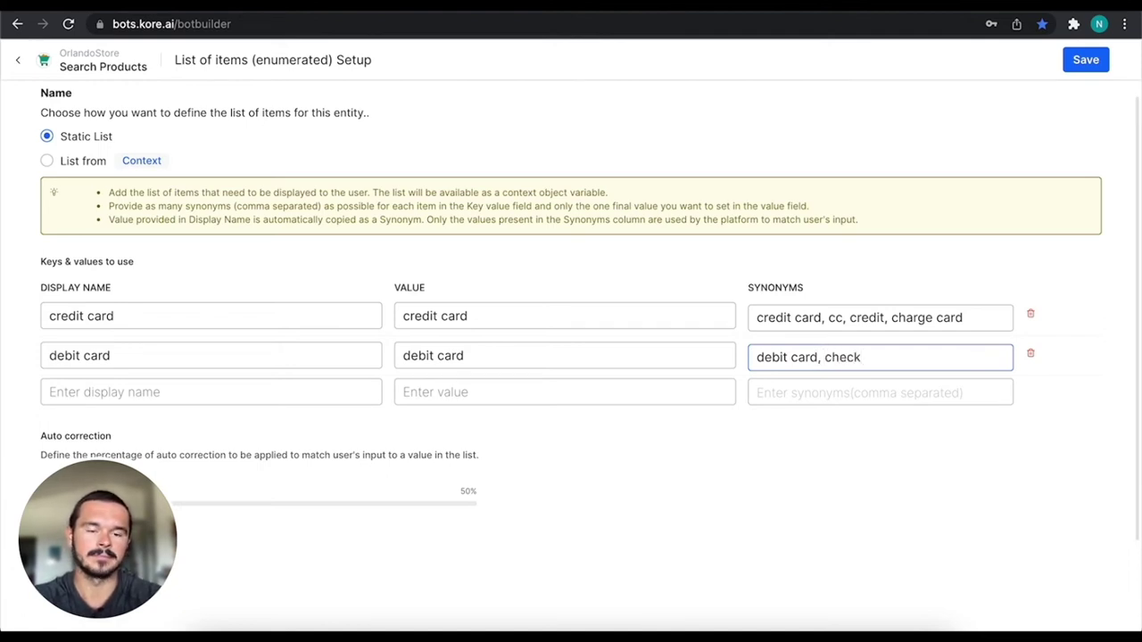
pyautogui.write('ing card')
pyautogui.press('Tab')
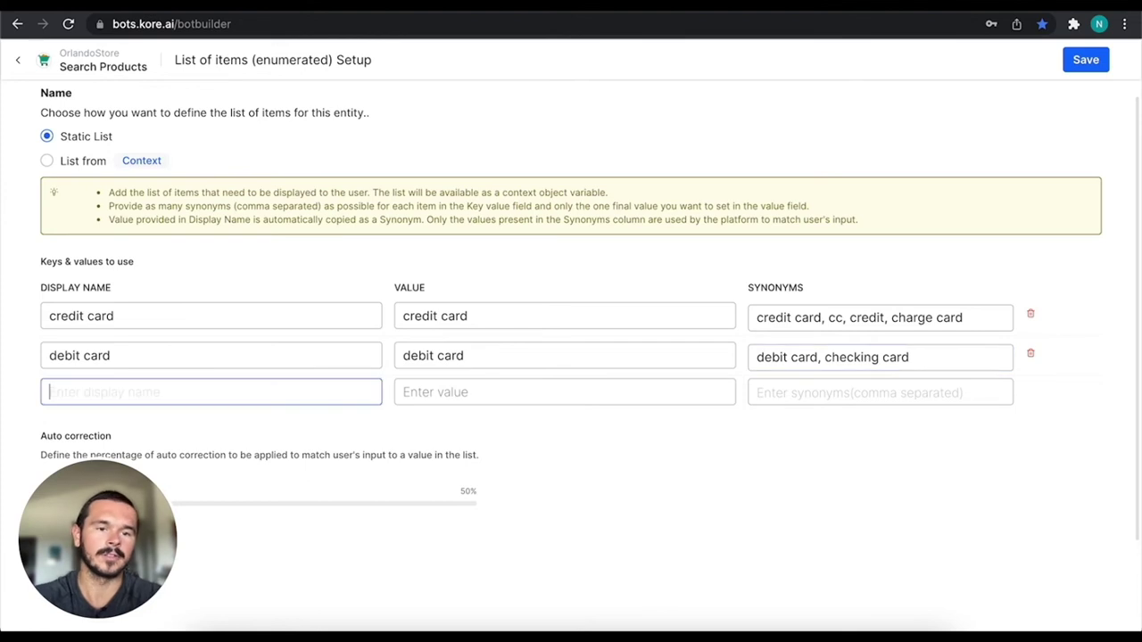
# - Add two more list items, "check" and "paypal", each using its display name as its value and synonym
pyautogui.click(151, 398)
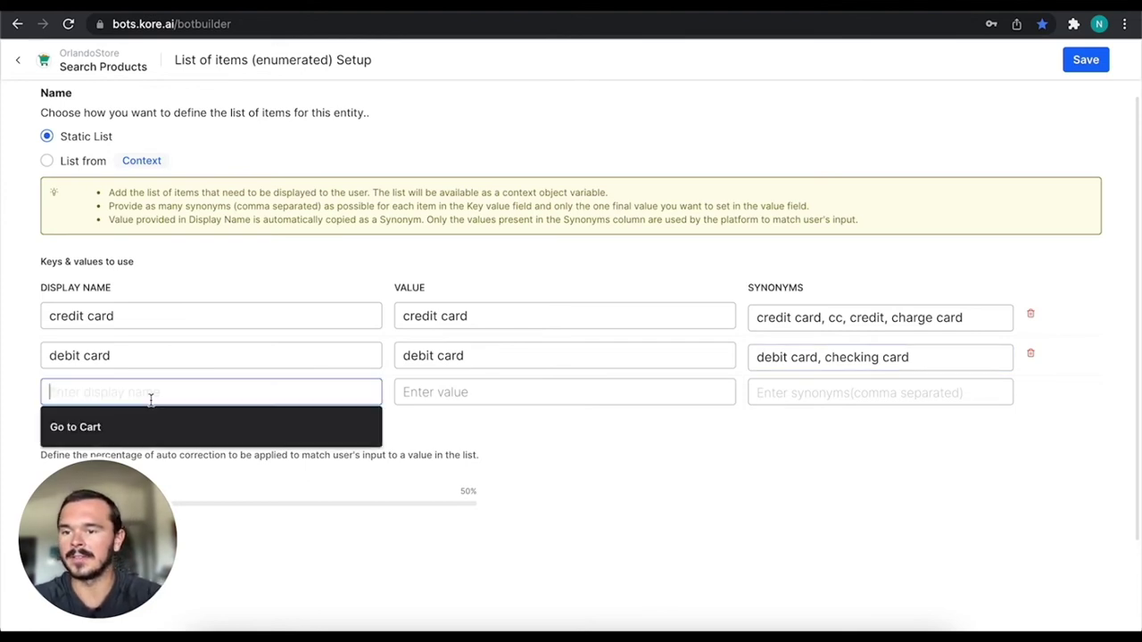
pyautogui.write('check')
pyautogui.press('Tab')
pyautogui.press('Tab')
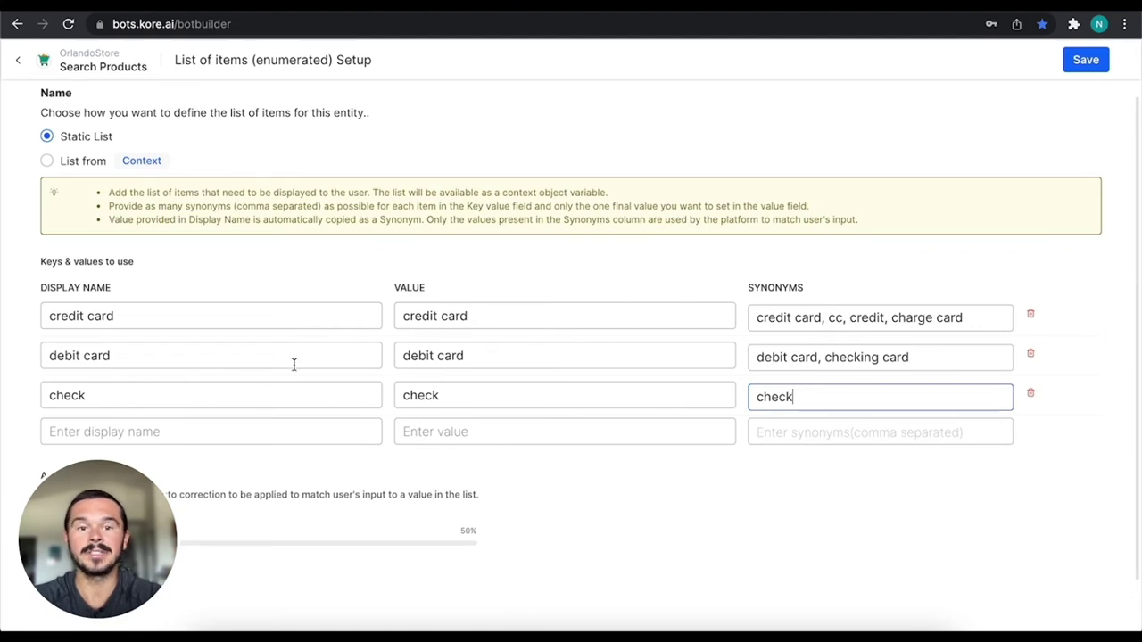
pyautogui.click(260, 430)
pyautogui.write('paypal')
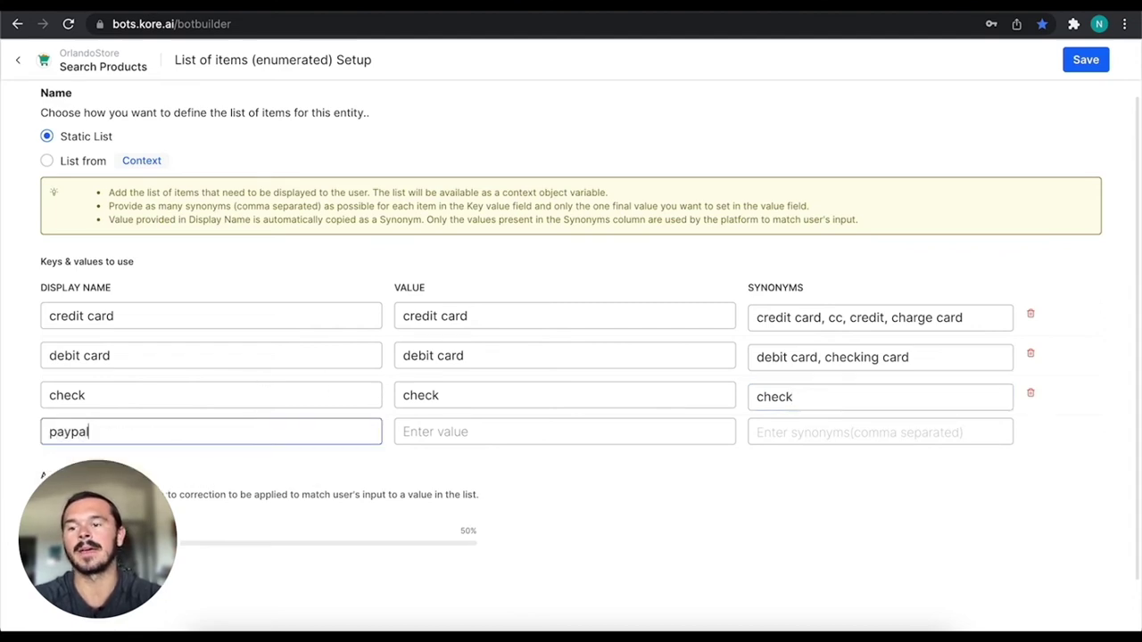
pyautogui.press('Tab')
pyautogui.press('Tab')
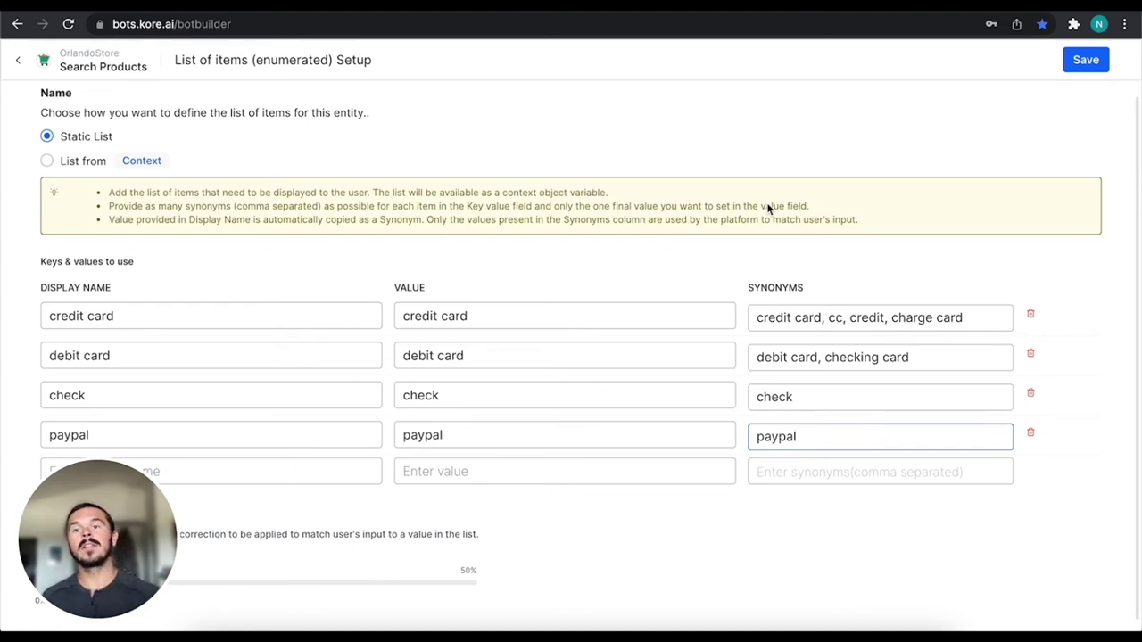
# - Leave the enumerated list setup and change the Name entity's type to List of items (lookup)
pyautogui.click(14, 64)
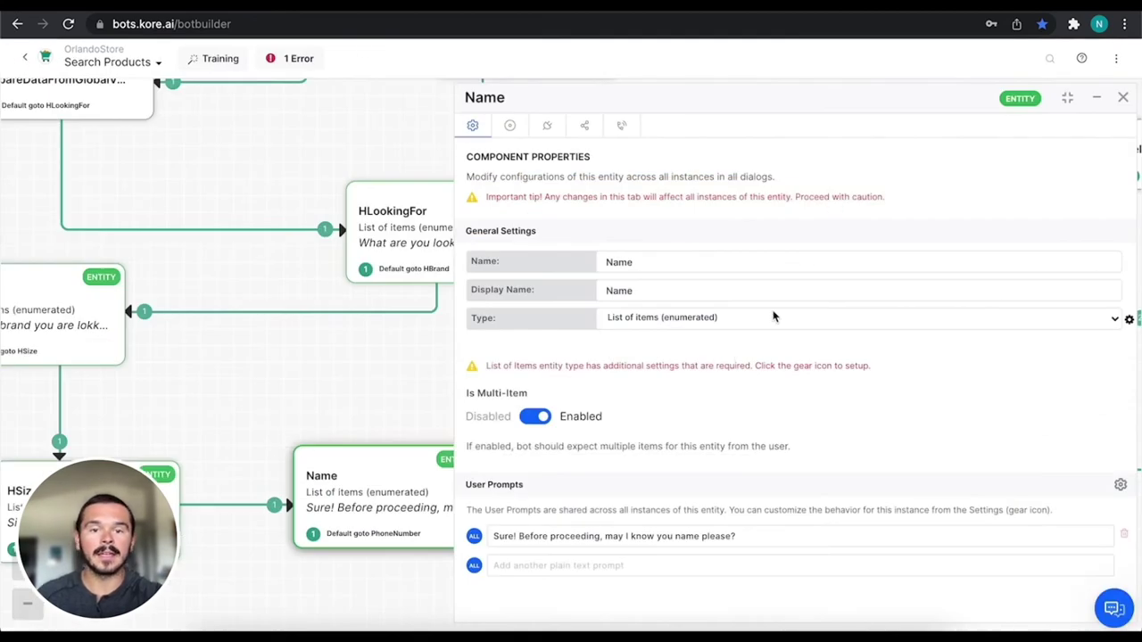
pyautogui.click(762, 321)
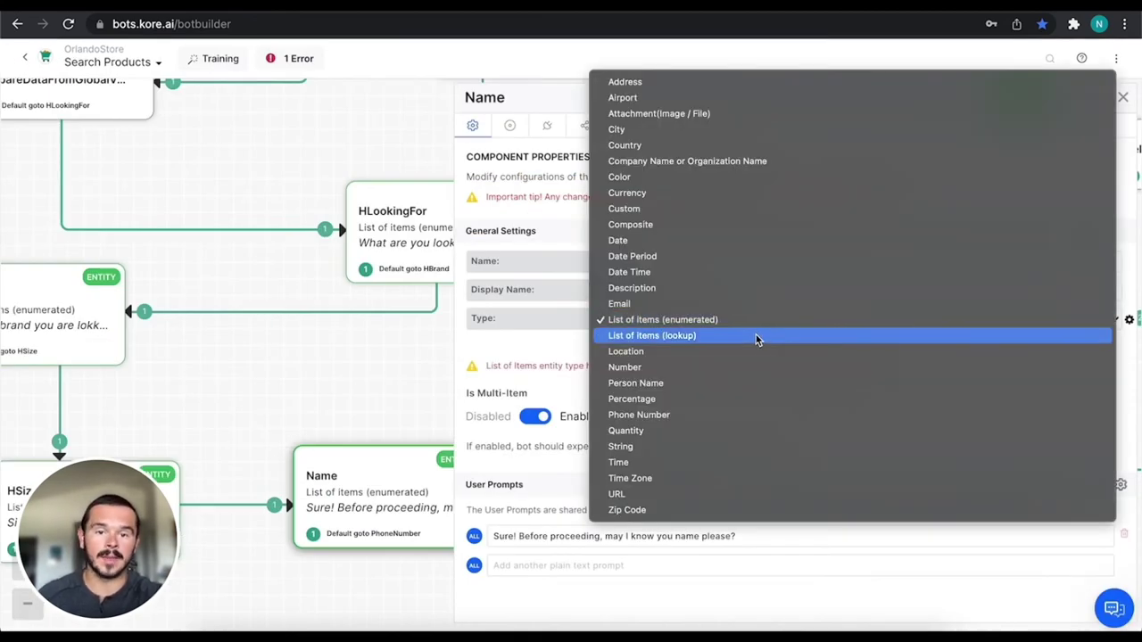
pyautogui.click(757, 339)
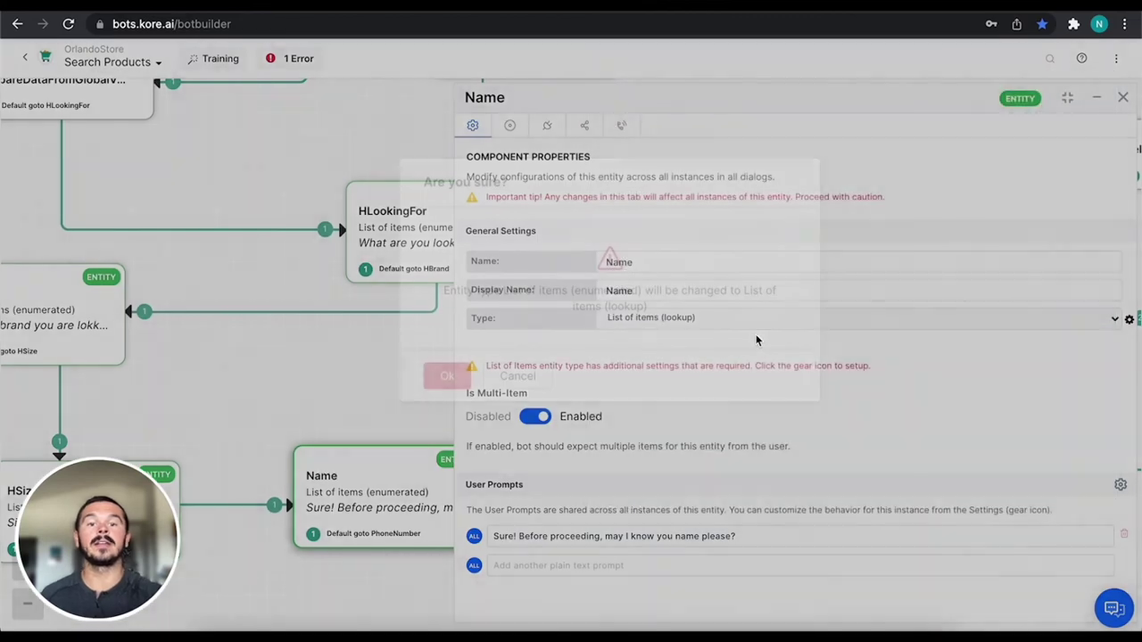
pyautogui.click(462, 369)
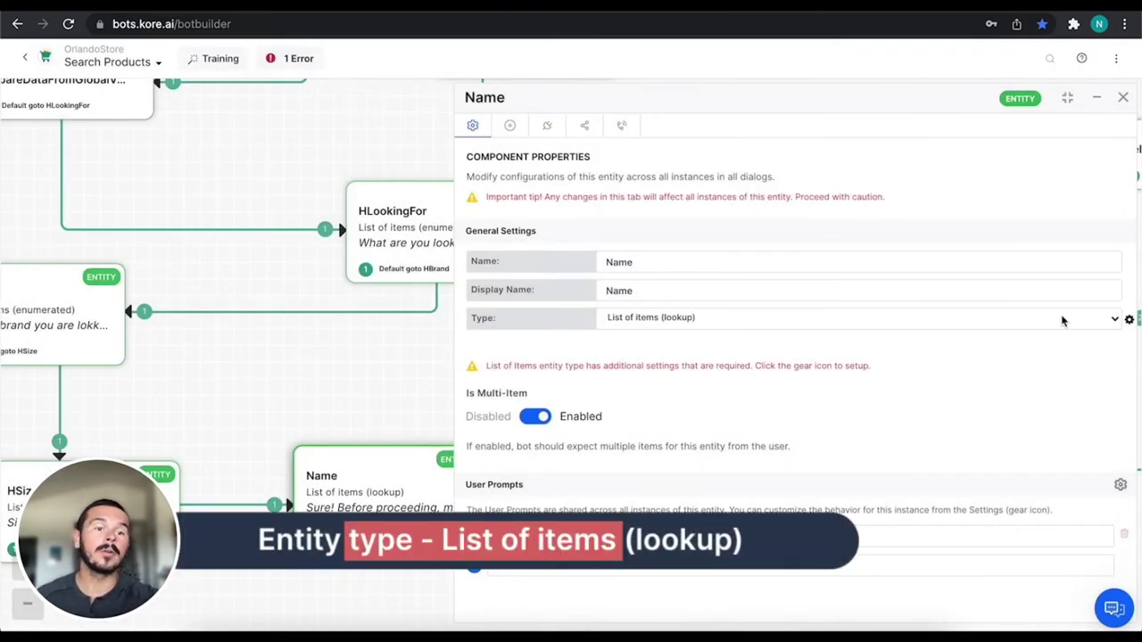
# - Open the Name entity's lookup list setup, set the item source to Remote List and start editing the request URL
pyautogui.click(1129, 319)
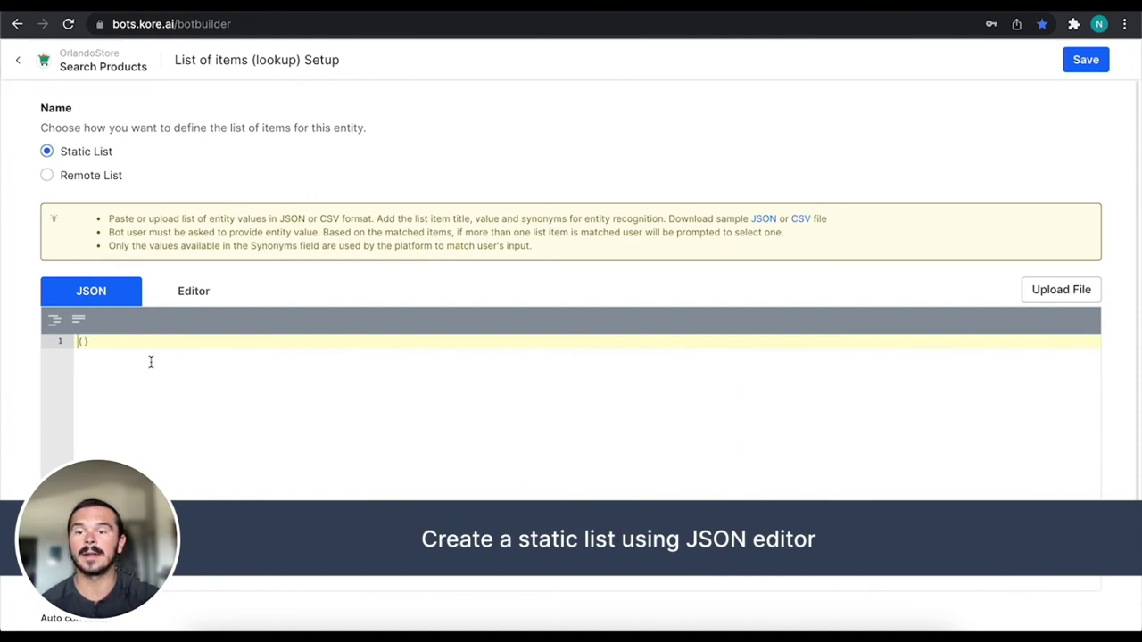
pyautogui.click(47, 176)
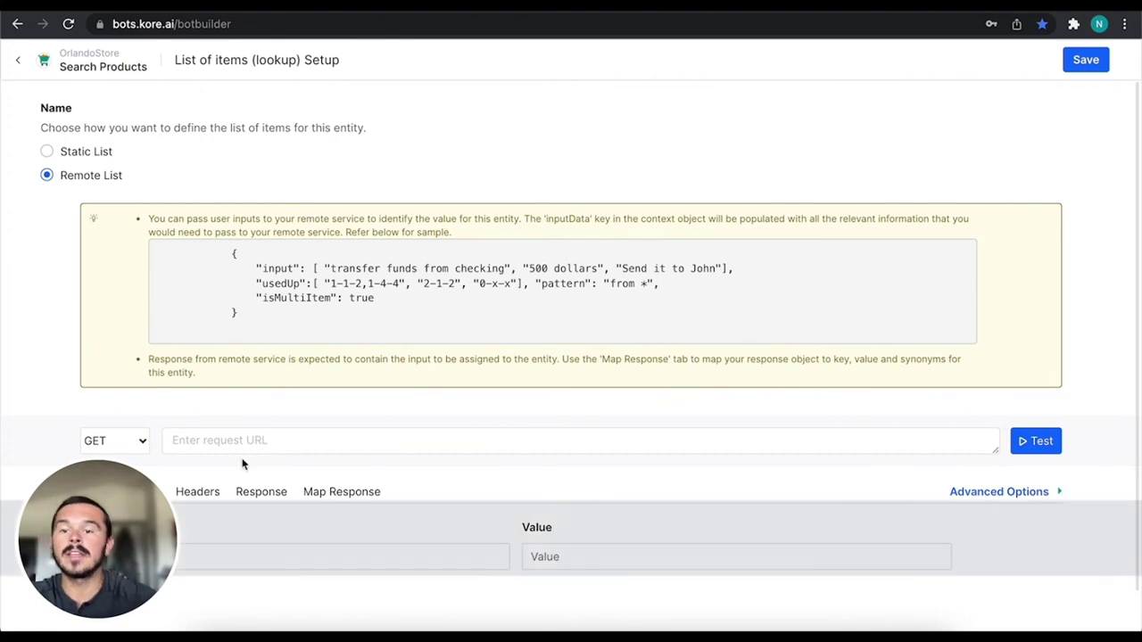
pyautogui.click(254, 442)
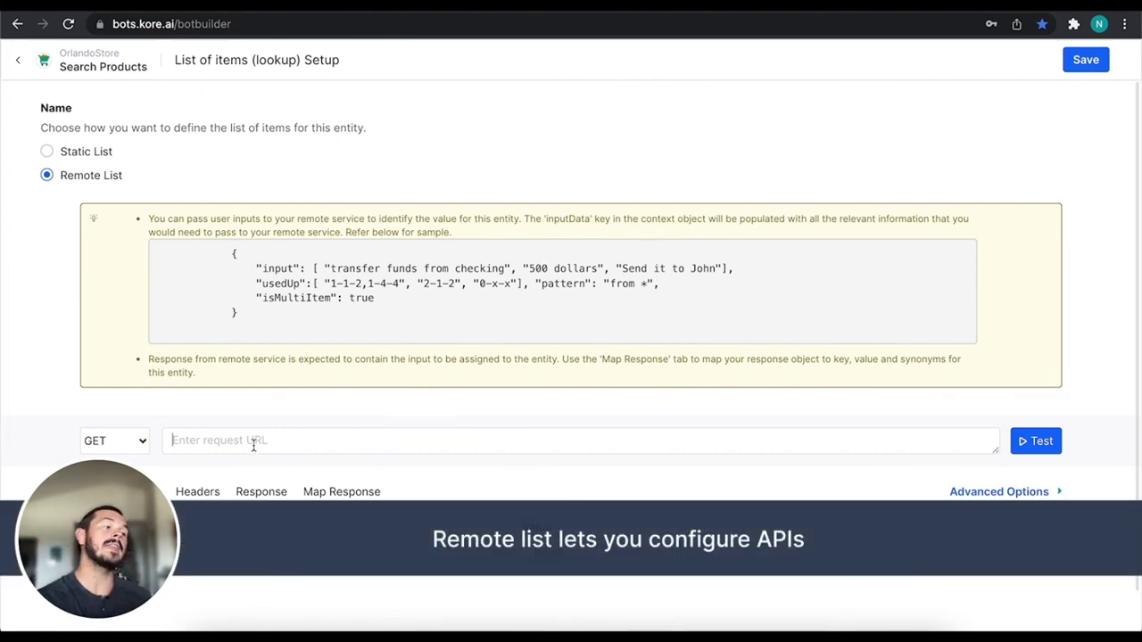